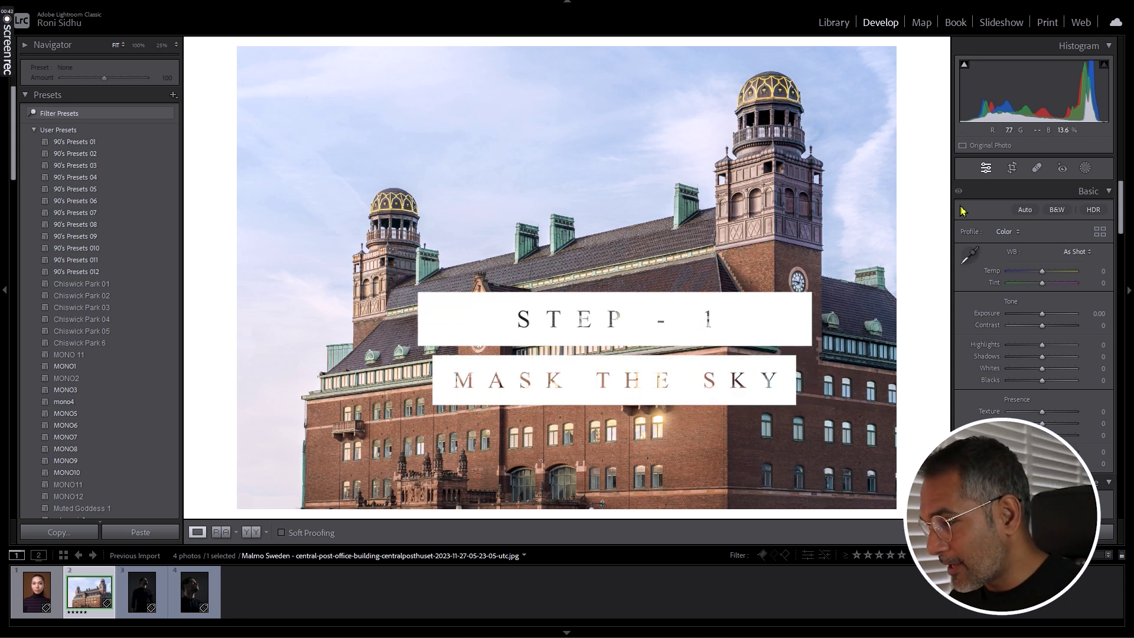
Create a Select Sky mask on the building photo and check its coverage by toggling the mask overlay off and on
left_click(1086, 168)
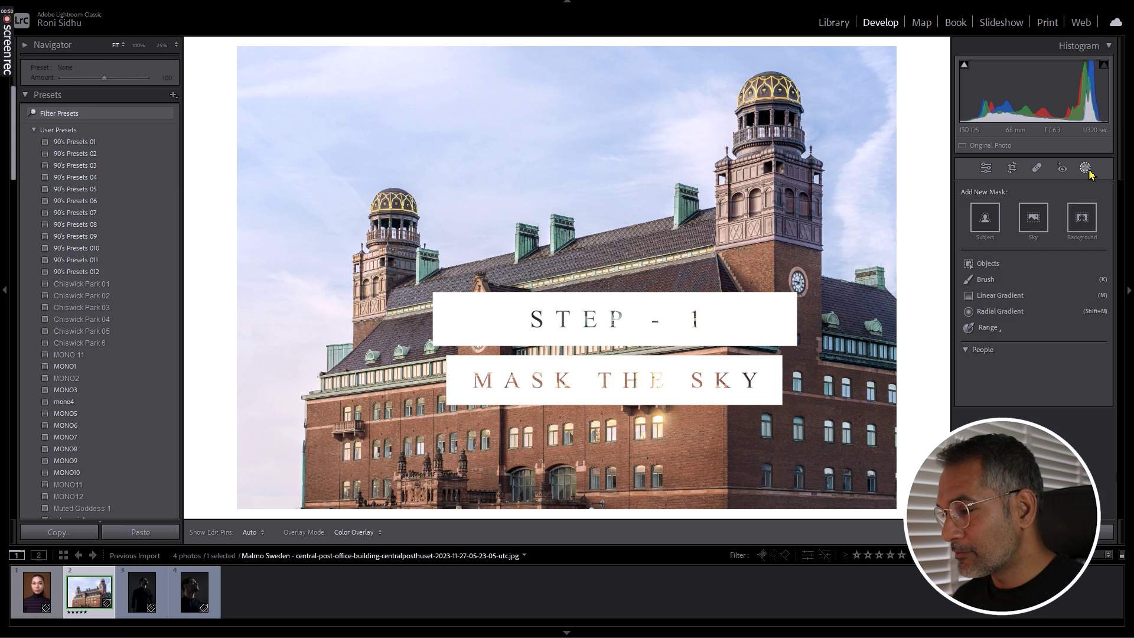
left_click(1038, 220)
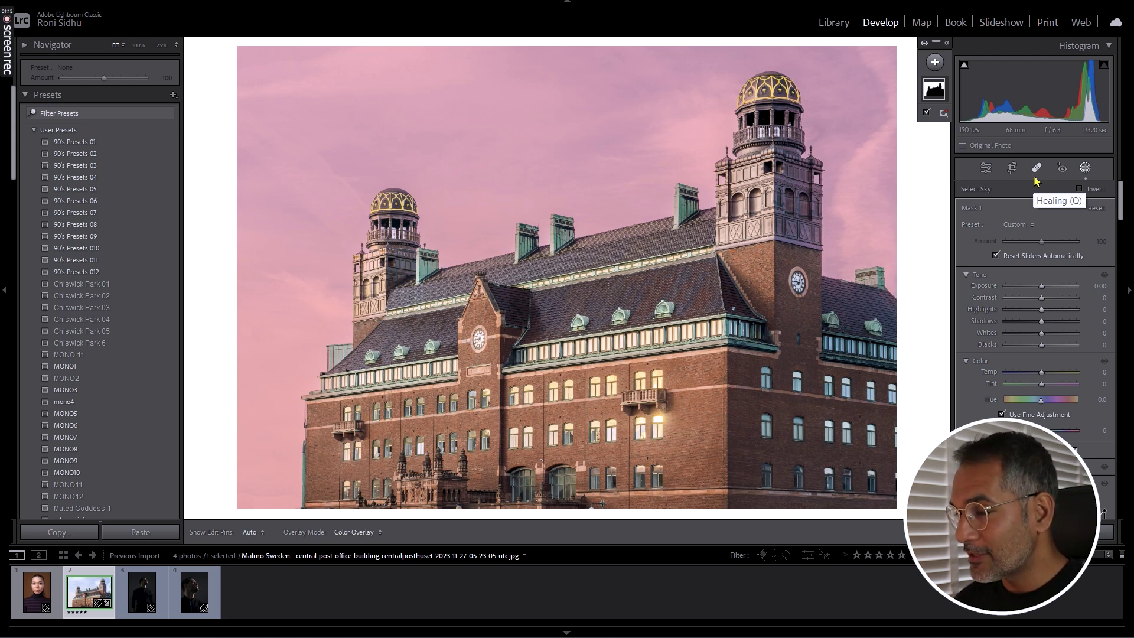
left_click(927, 115)
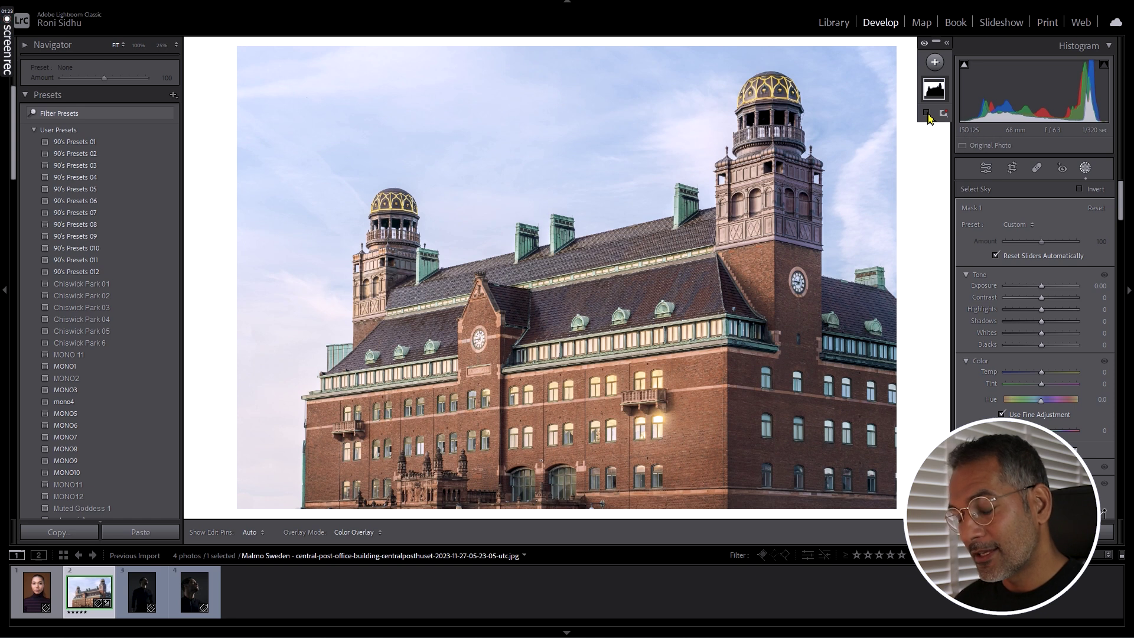
left_click(927, 114)
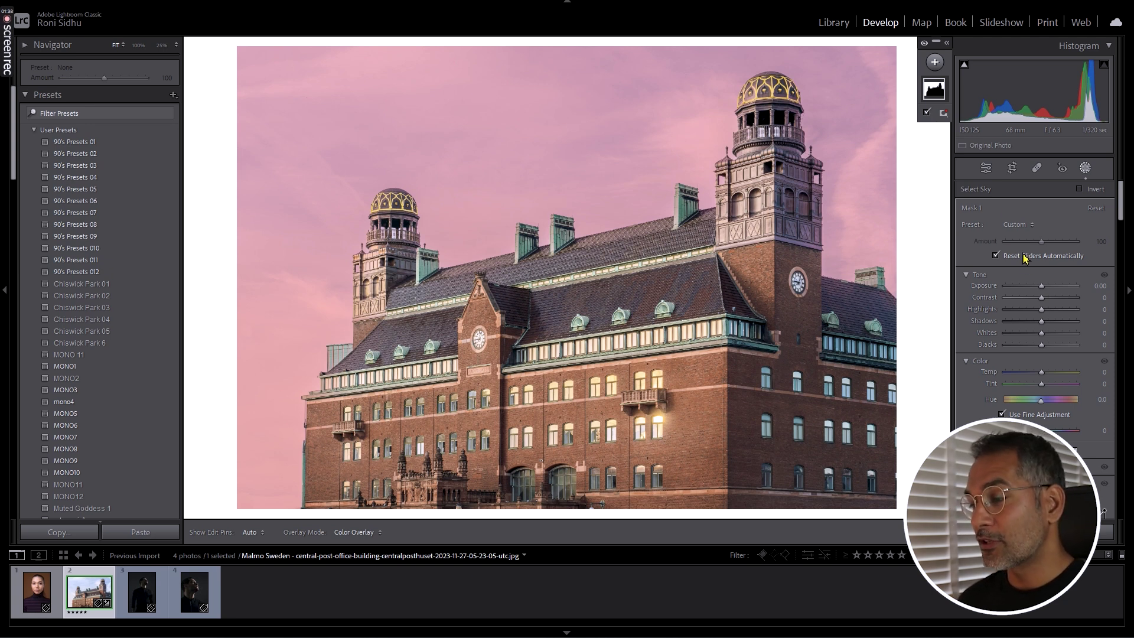
Darken the masked sky by setting its exposure to -4.00 and the mask's amount to 137
left_click_drag(1042, 291, 999, 288)
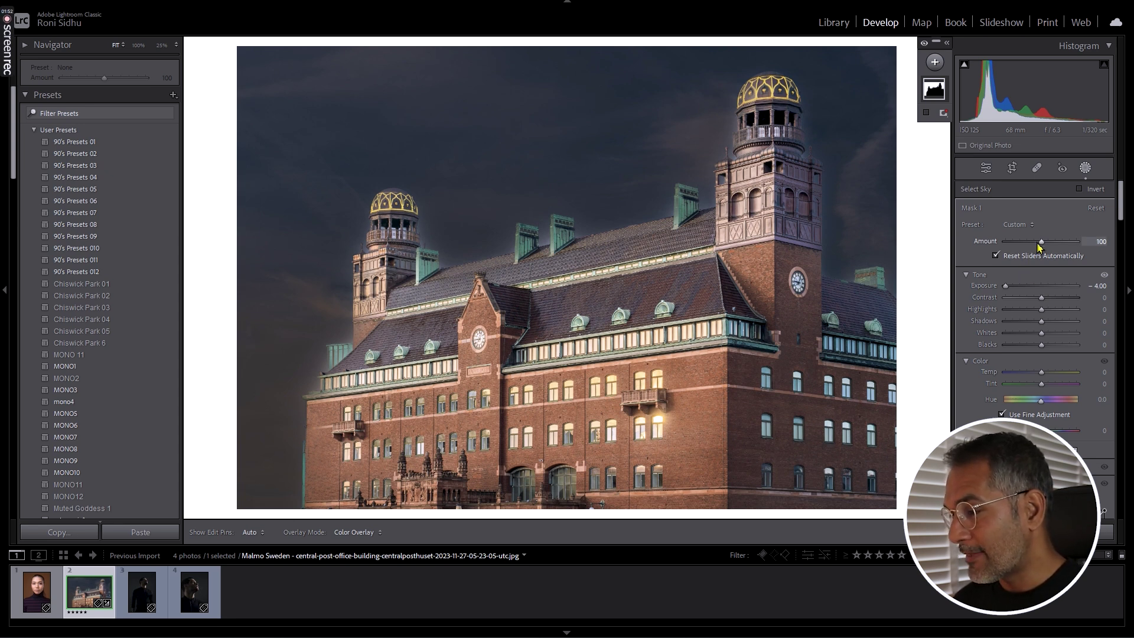
left_click_drag(1041, 243, 1043, 245)
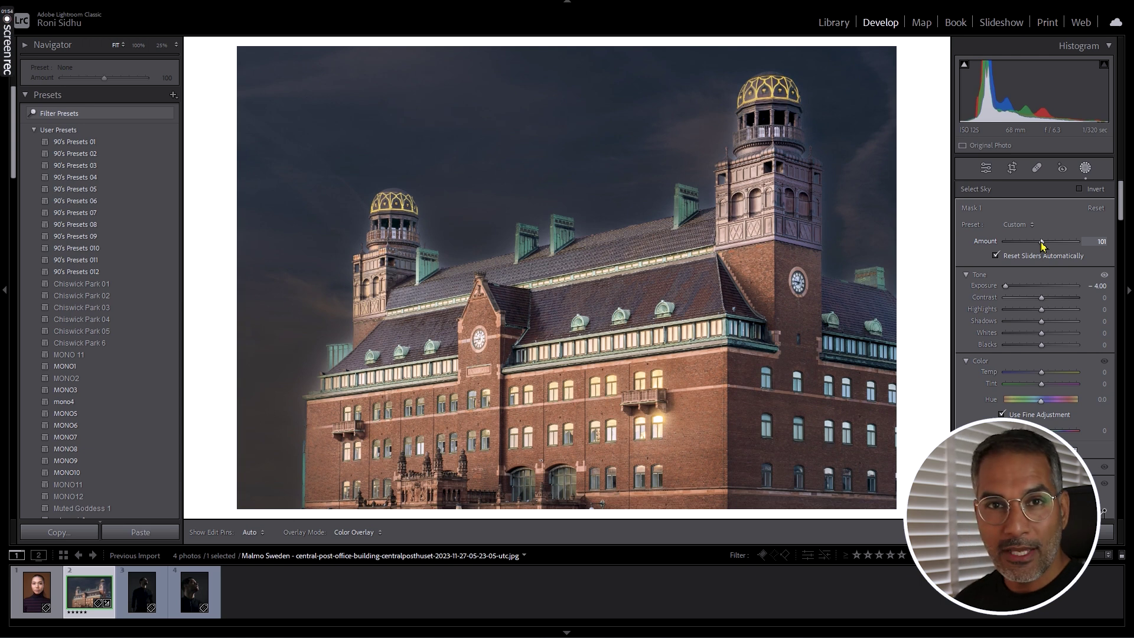
left_click_drag(1042, 246, 1057, 246)
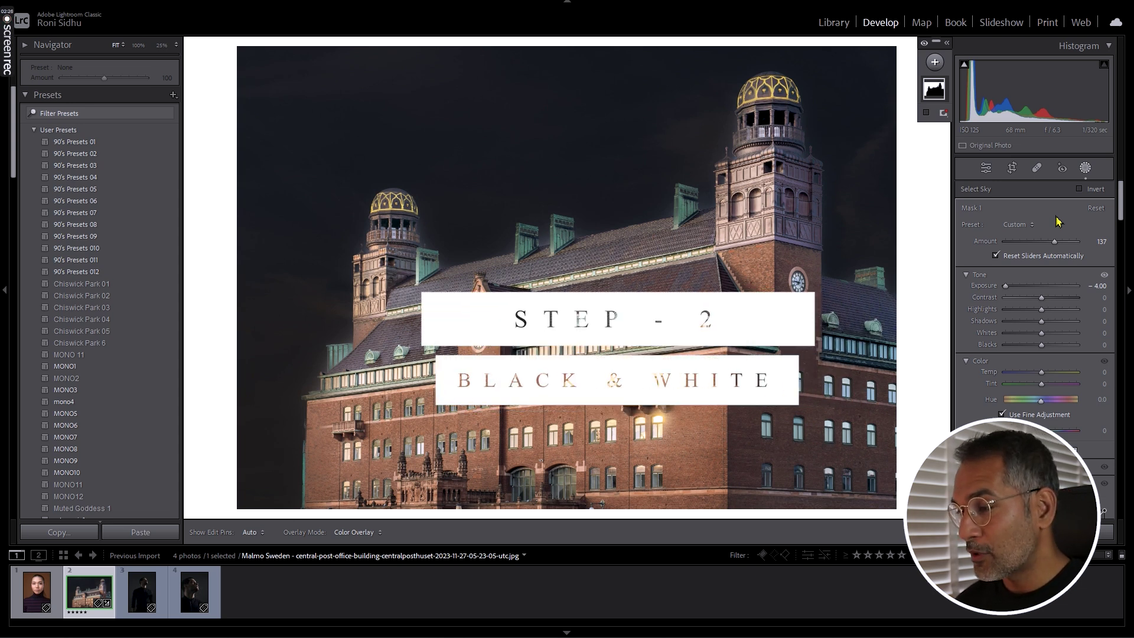
Convert the photo to black and white and set the mix to Magenta -80, Purple +35 and Blue -45
left_click(986, 170)
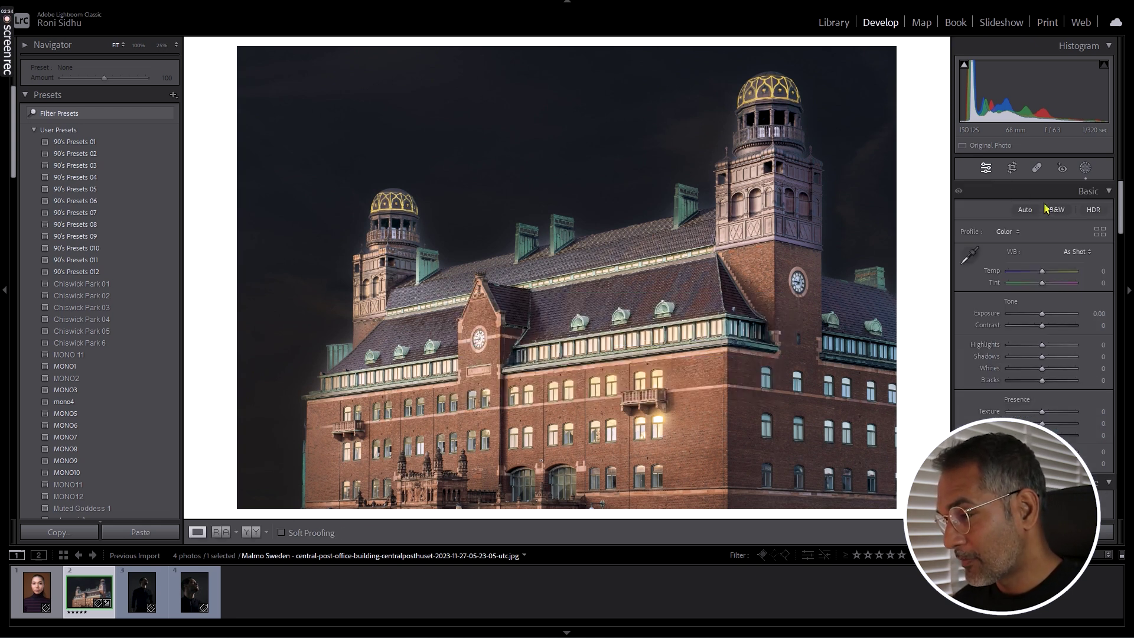
left_click(1058, 210)
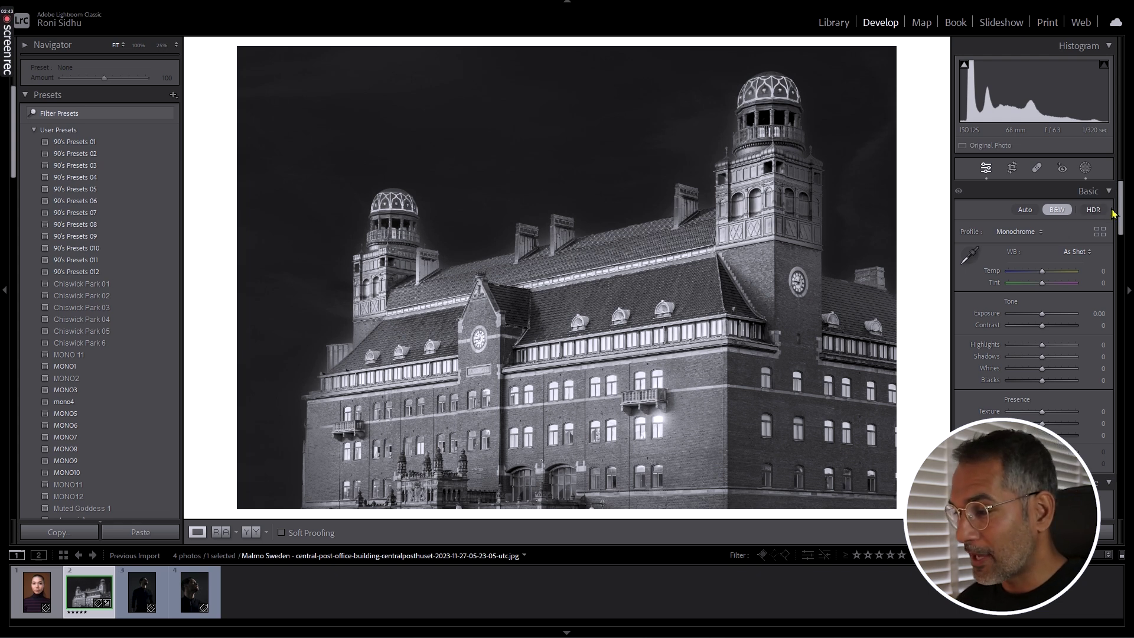
left_click_drag(1122, 207, 1125, 282)
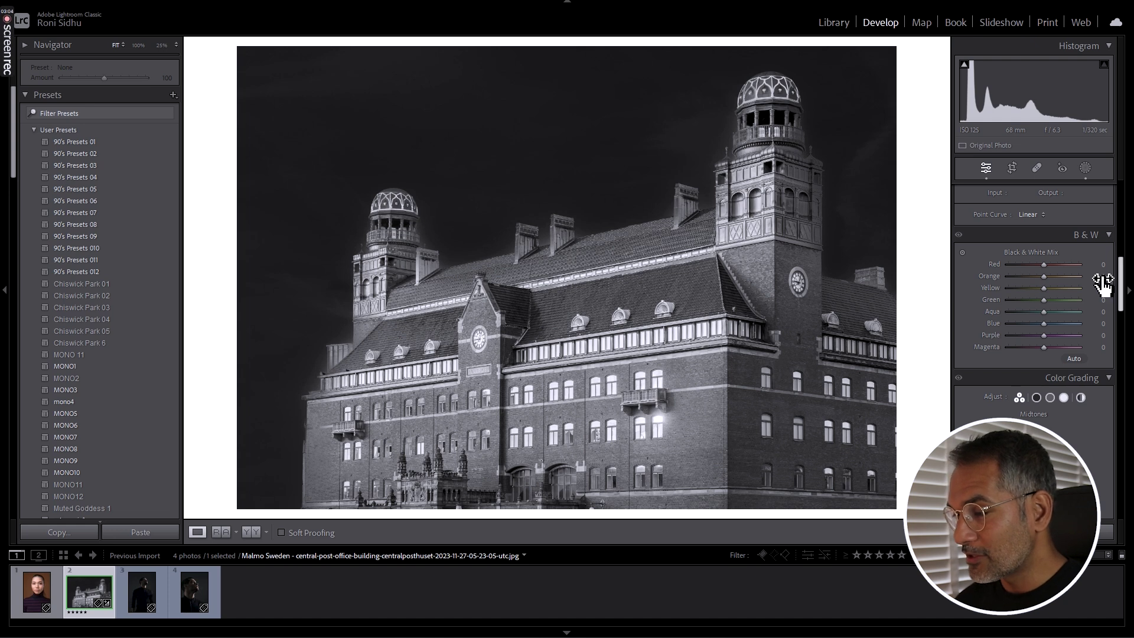
left_click_drag(1044, 353, 1016, 357)
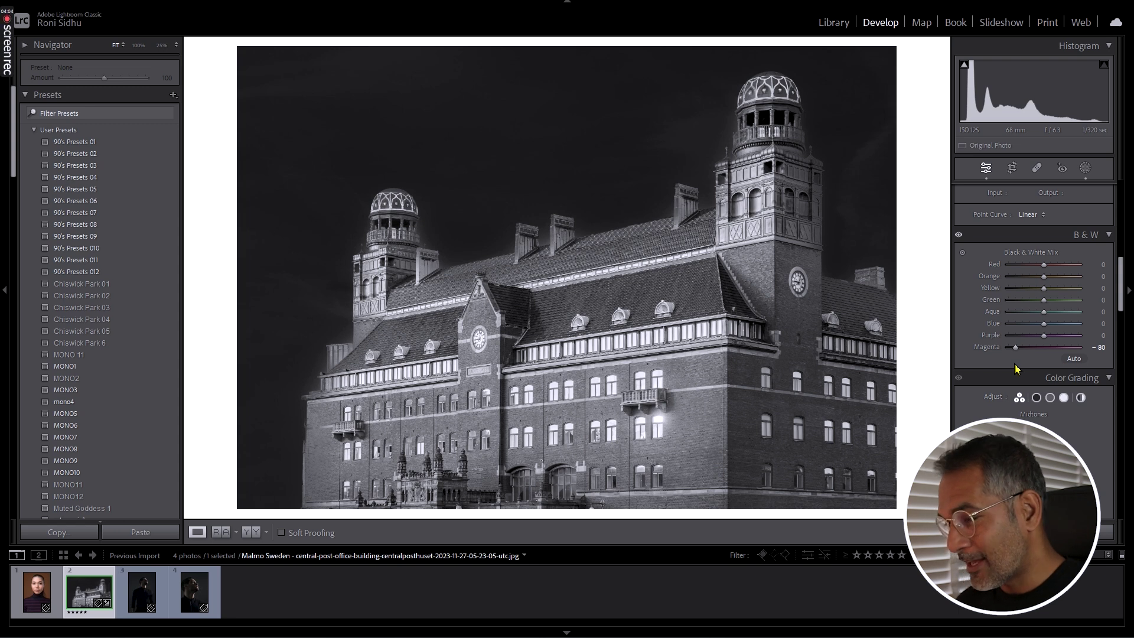
left_click_drag(1044, 338, 1079, 347)
mouse_move(1026, 348)
left_mouse_down()
mouse_move(1080, 349)
mouse_move(1057, 350)
mouse_move(1045, 326)
mouse_move(1031, 328)
mouse_move(1062, 337)
mouse_move(1018, 338)
mouse_move(1071, 340)
mouse_move(1027, 341)
left_mouse_up()
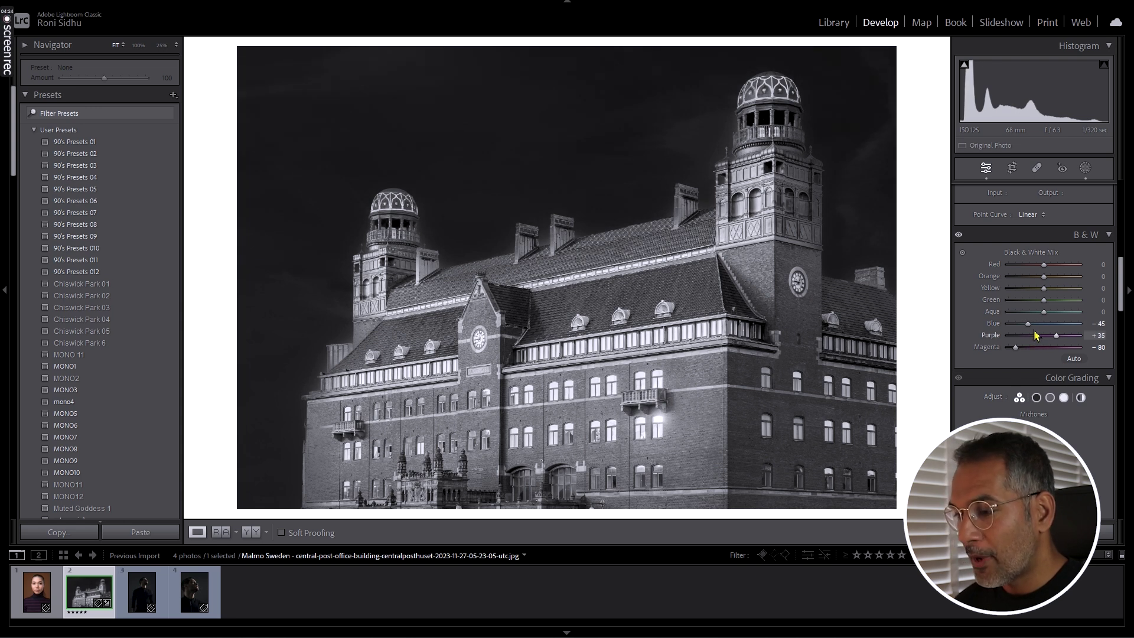
Set the black and white mix to Aqua +53, Green -72, Yellow +58, Orange +38 and Red -33, and compare before and after
left_click_drag(1044, 318, 1029, 334)
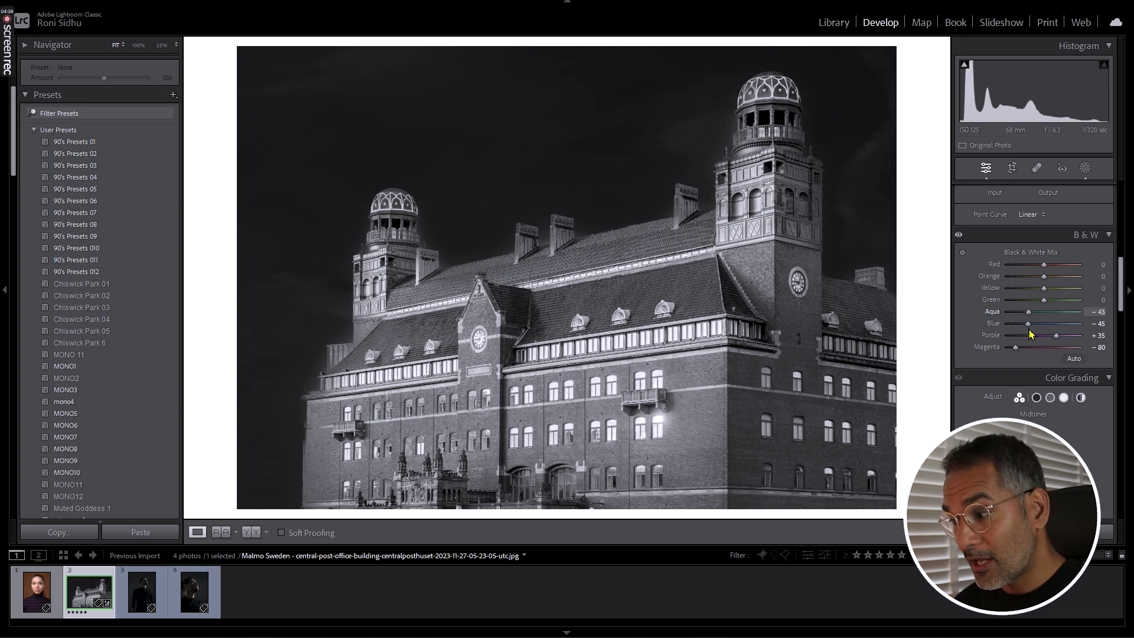
left_click_drag(1029, 335, 1064, 336)
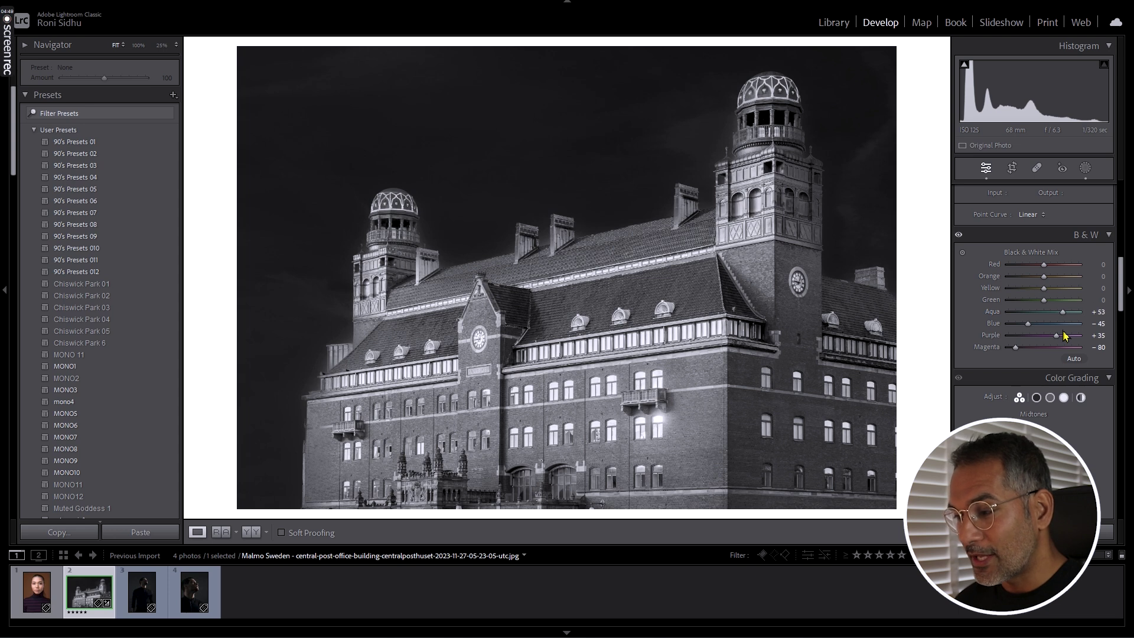
left_click_drag(1044, 300, 1021, 314)
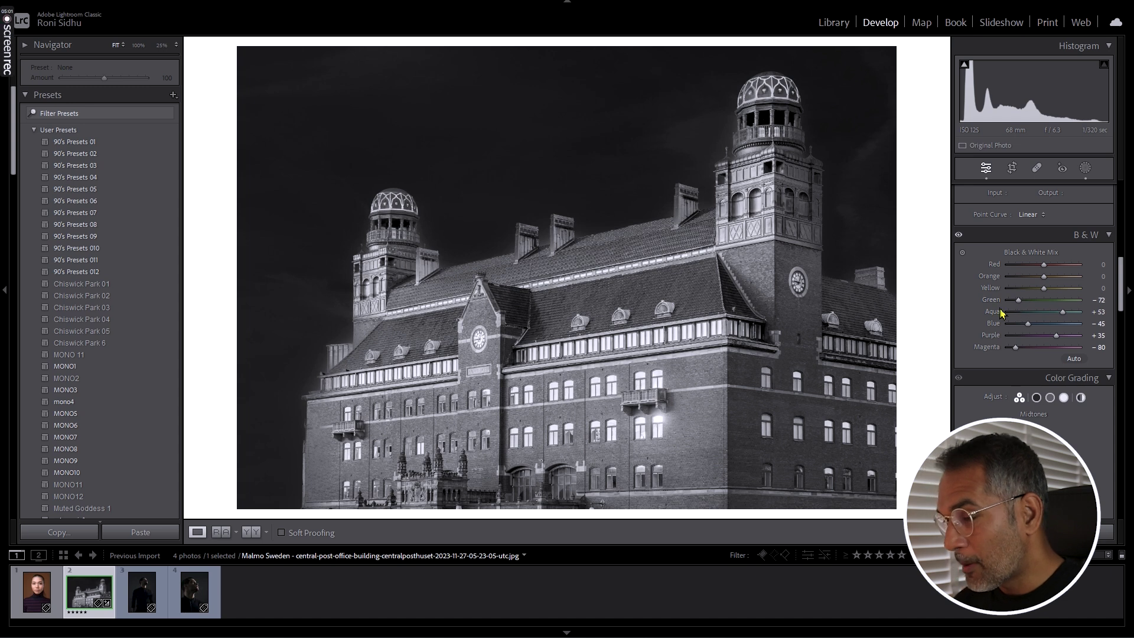
left_click_drag(1045, 290, 1067, 301)
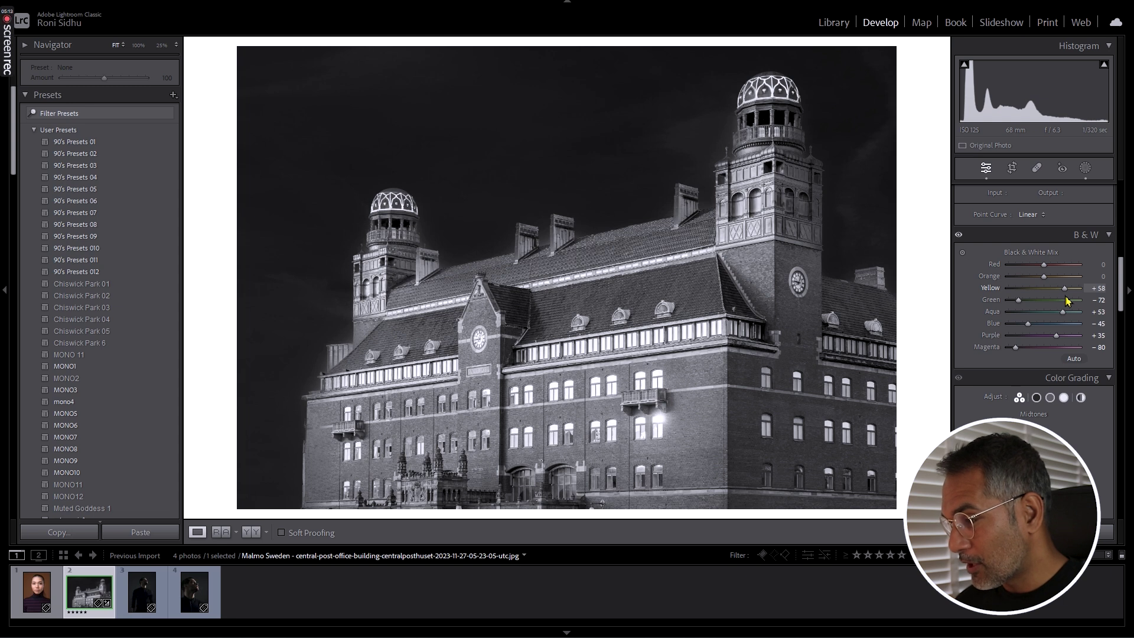
mouse_move(1043, 286)
left_mouse_down()
mouse_move(1063, 288)
mouse_move(1025, 287)
mouse_move(1058, 288)
left_mouse_up()
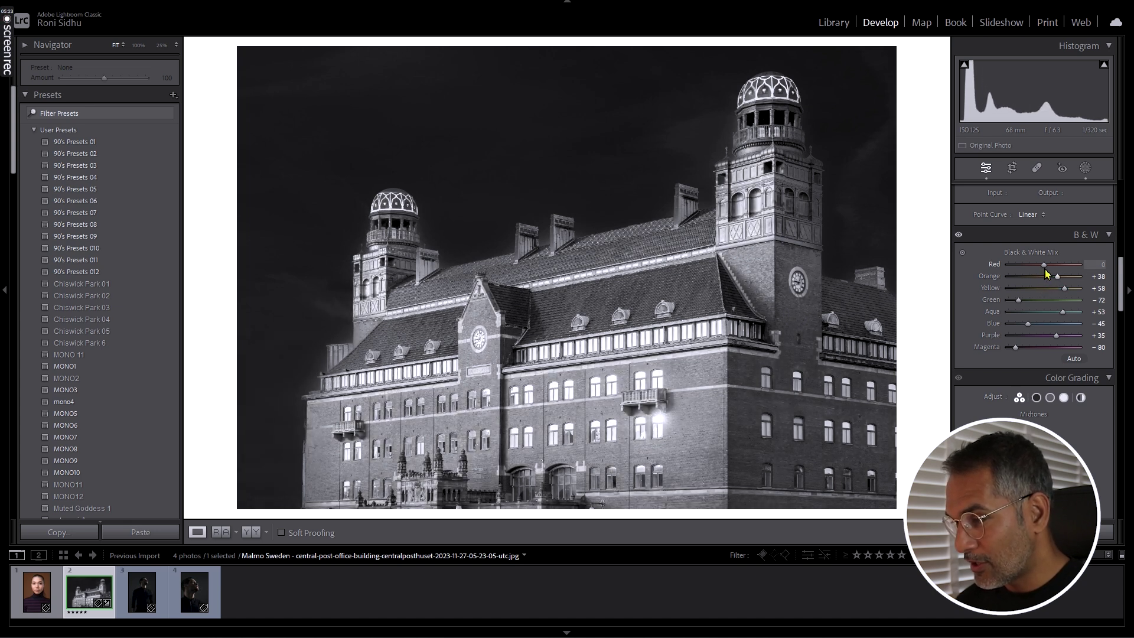
mouse_move(1045, 271)
left_mouse_down()
mouse_move(1064, 273)
mouse_move(1023, 279)
mouse_move(1076, 286)
mouse_move(1036, 284)
left_mouse_up()
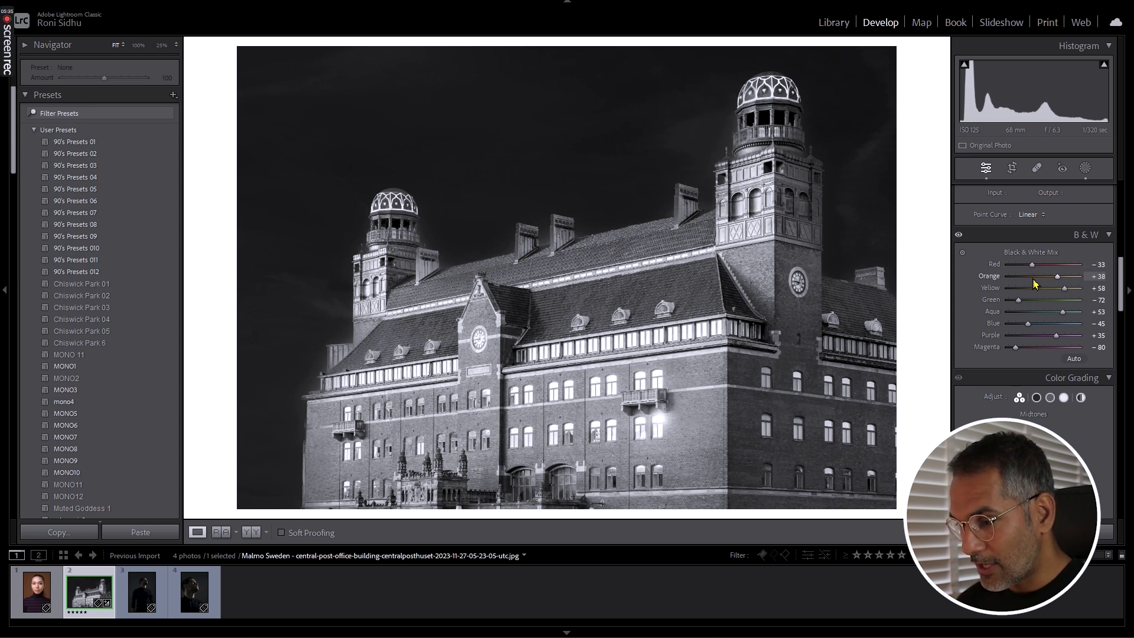
key("y")
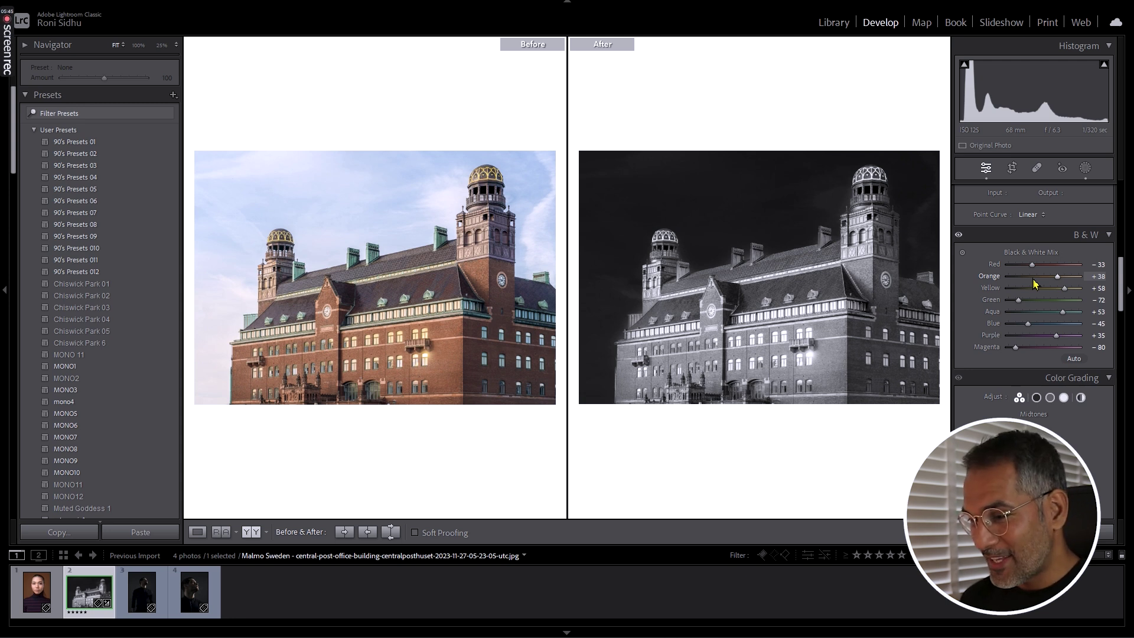
key("y")
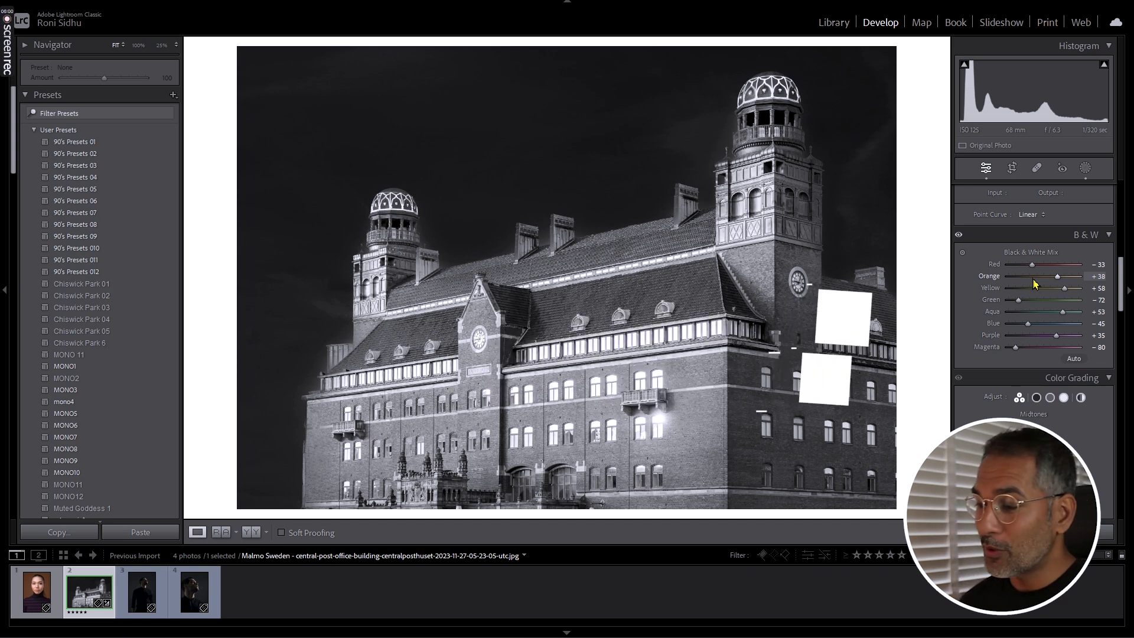
Add a Select Subject mask over the building and lower its exposure strongly so the building turns nearly black
scroll(1040, 283, "up", 10)
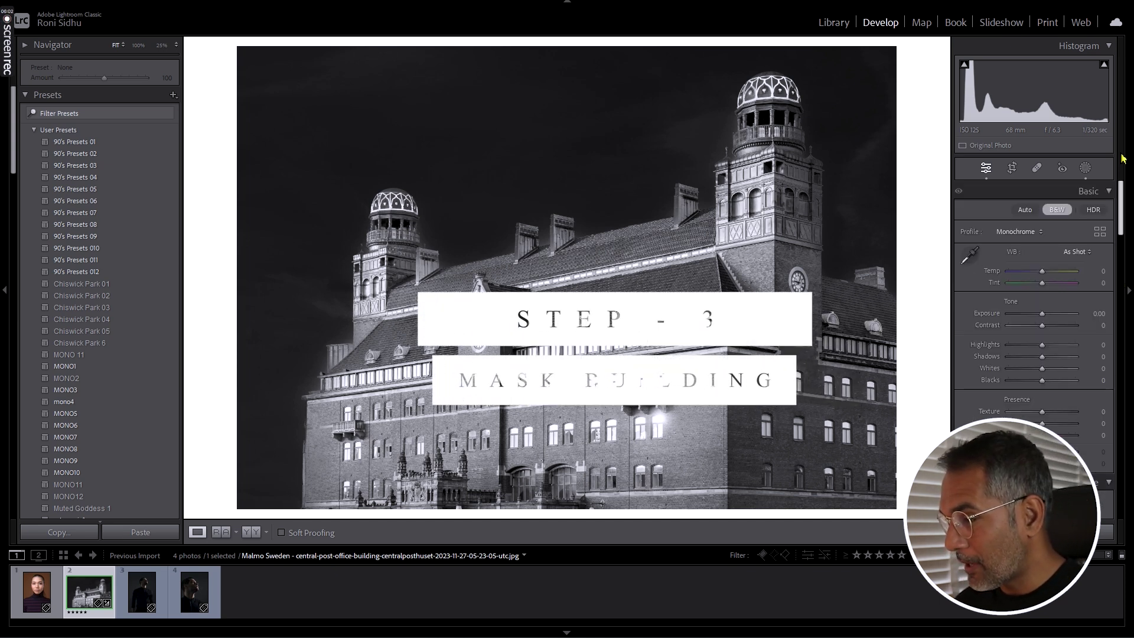
left_click(1087, 169)
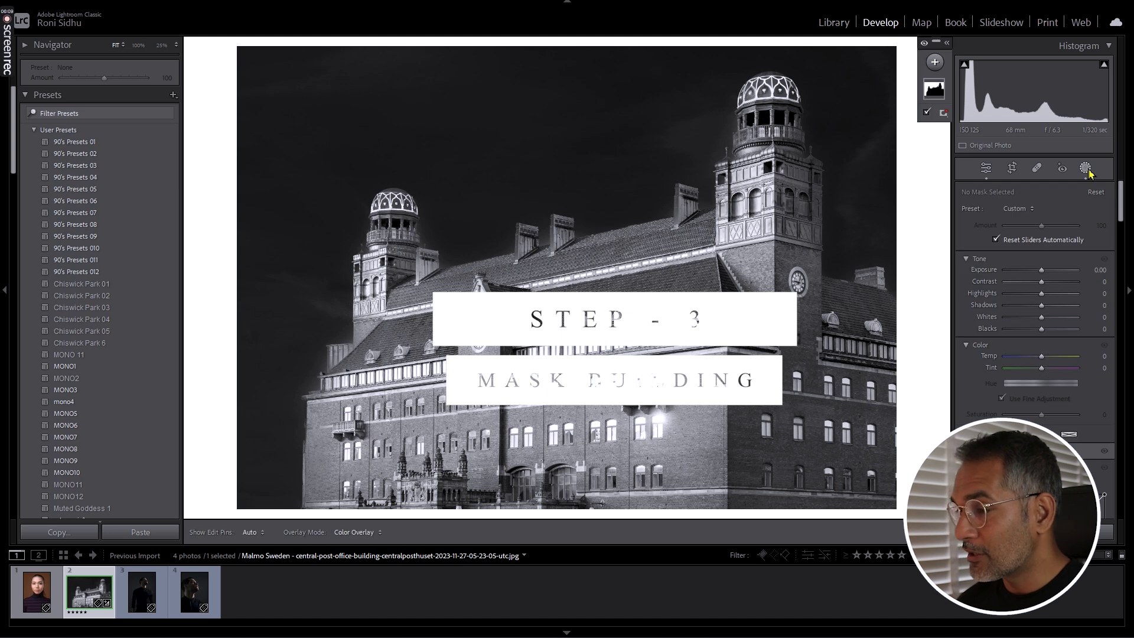
left_click(936, 62)
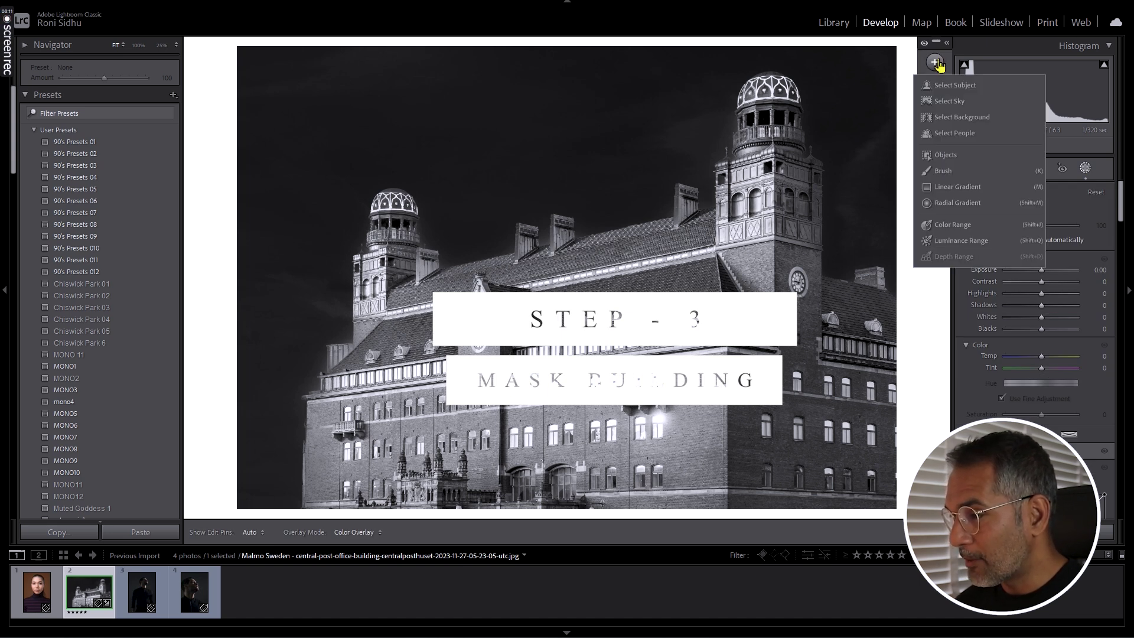
left_click(980, 91)
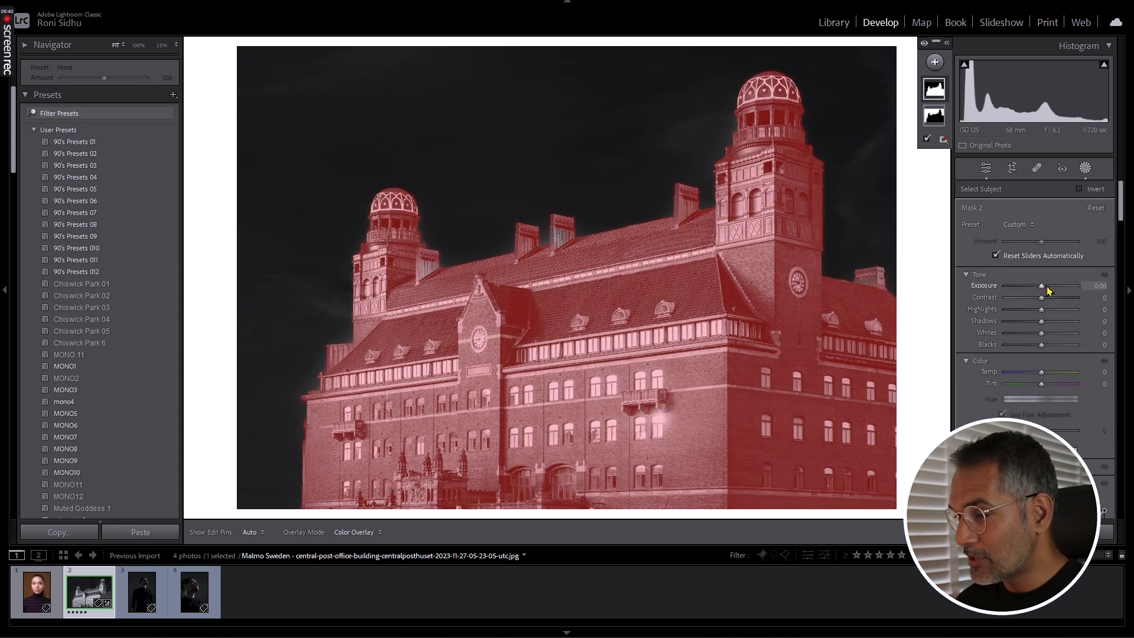
left_click_drag(1044, 290, 1003, 284)
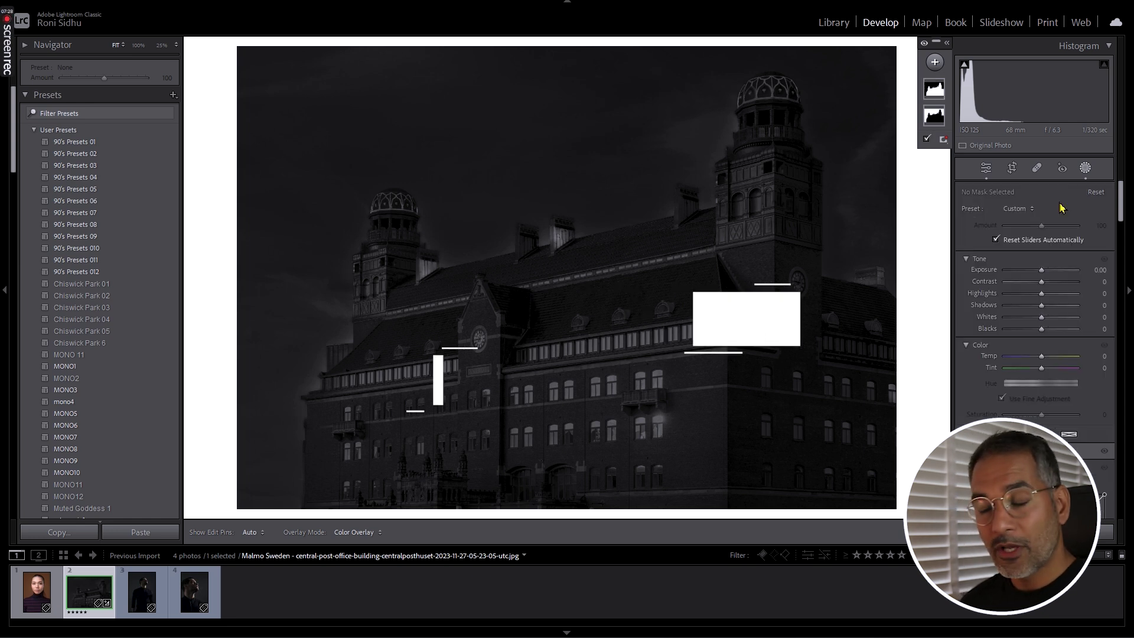
Add a radial gradient mask, then move and narrow it into an upright oval centred on the photo's left tower
left_click(934, 62)
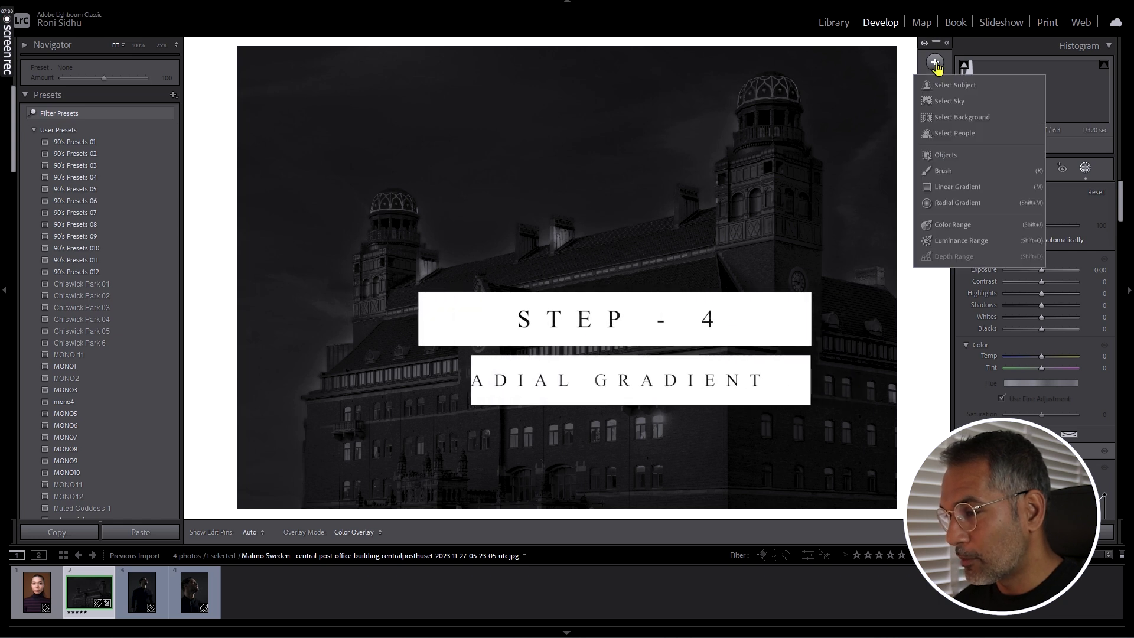
left_click(969, 203)
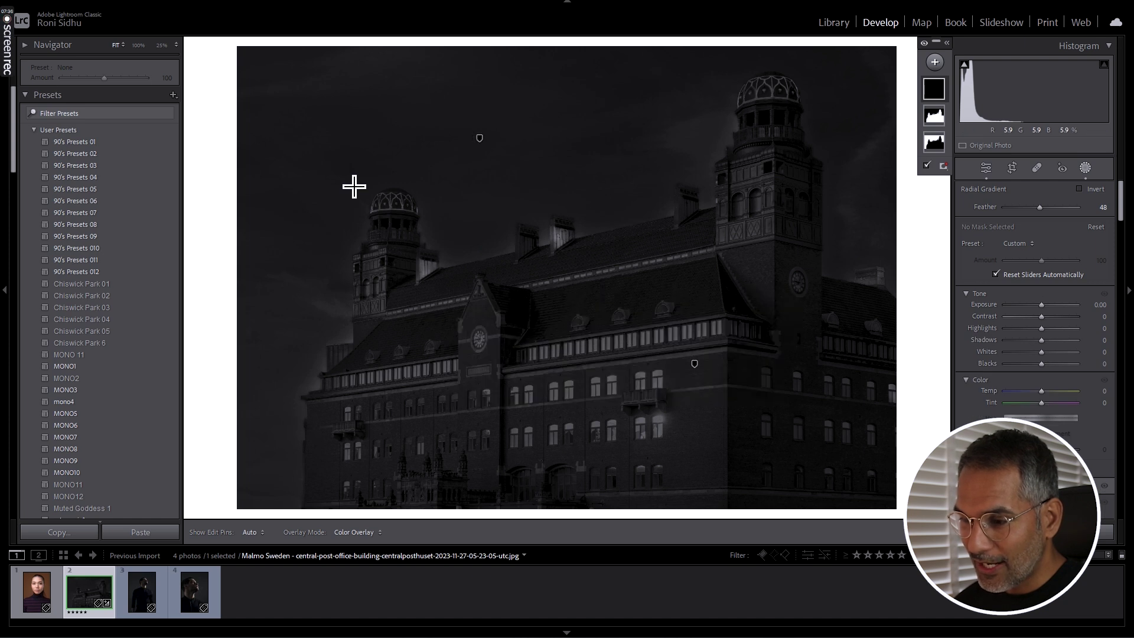
mouse_move(347, 179)
left_mouse_down()
mouse_move(456, 309)
mouse_move(445, 296)
left_mouse_up()
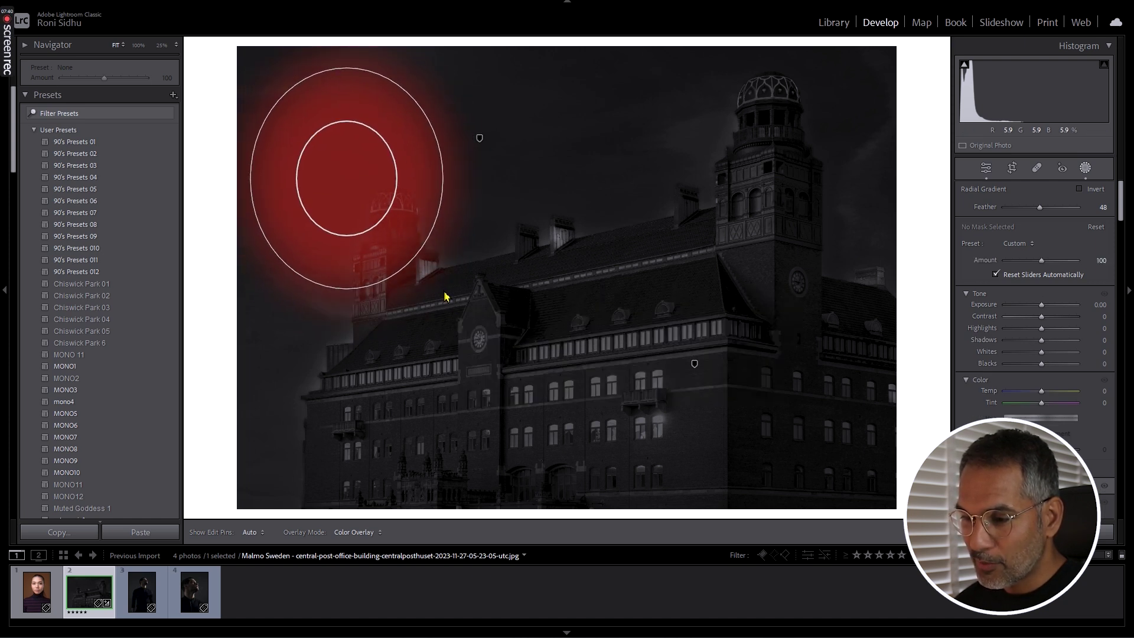
left_click_drag(355, 185, 402, 237)
left_click_drag(393, 121, 396, 136)
left_click_drag(489, 231, 468, 232)
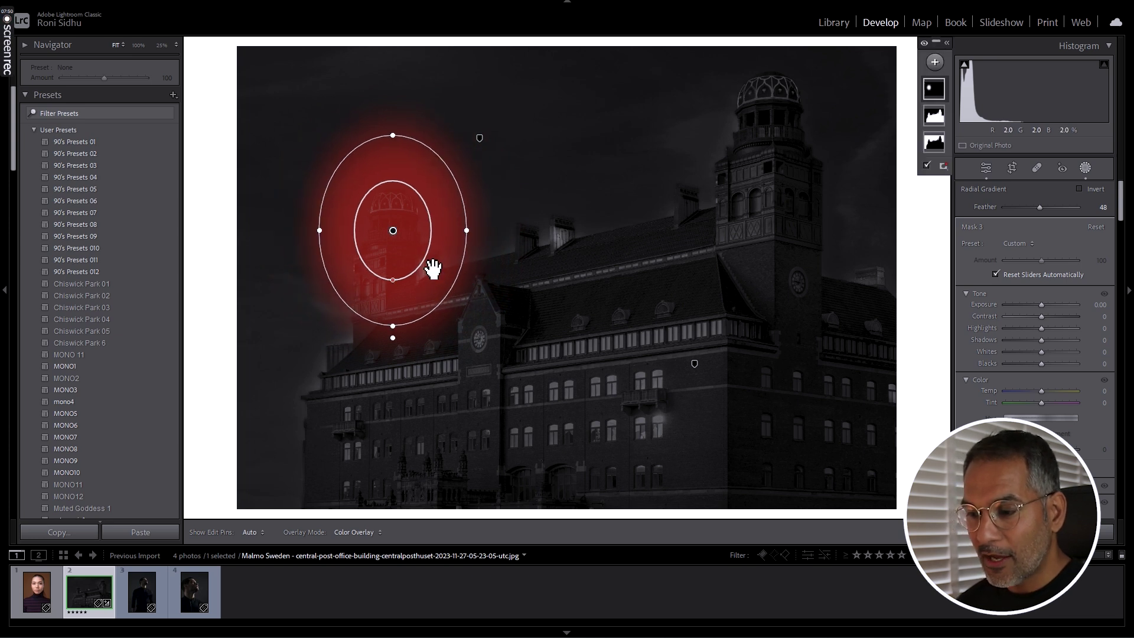
key("h")
key("h")
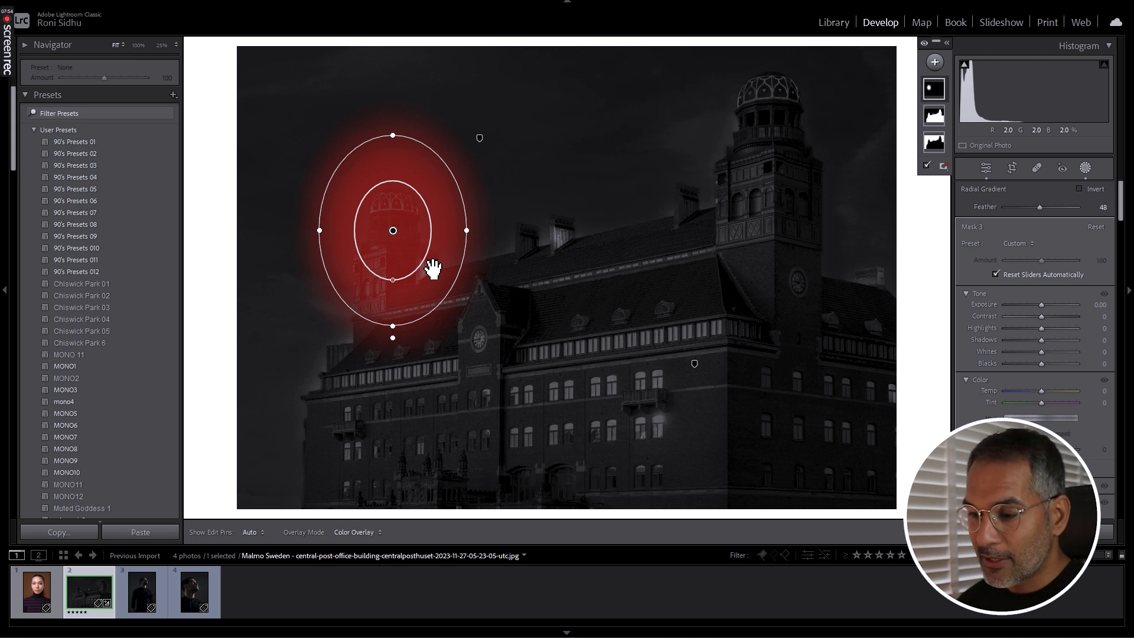
Intersect the radial gradient mask with Select Subject and brighten the left tower by setting the mask's exposure to 2.94
right_click(935, 94)
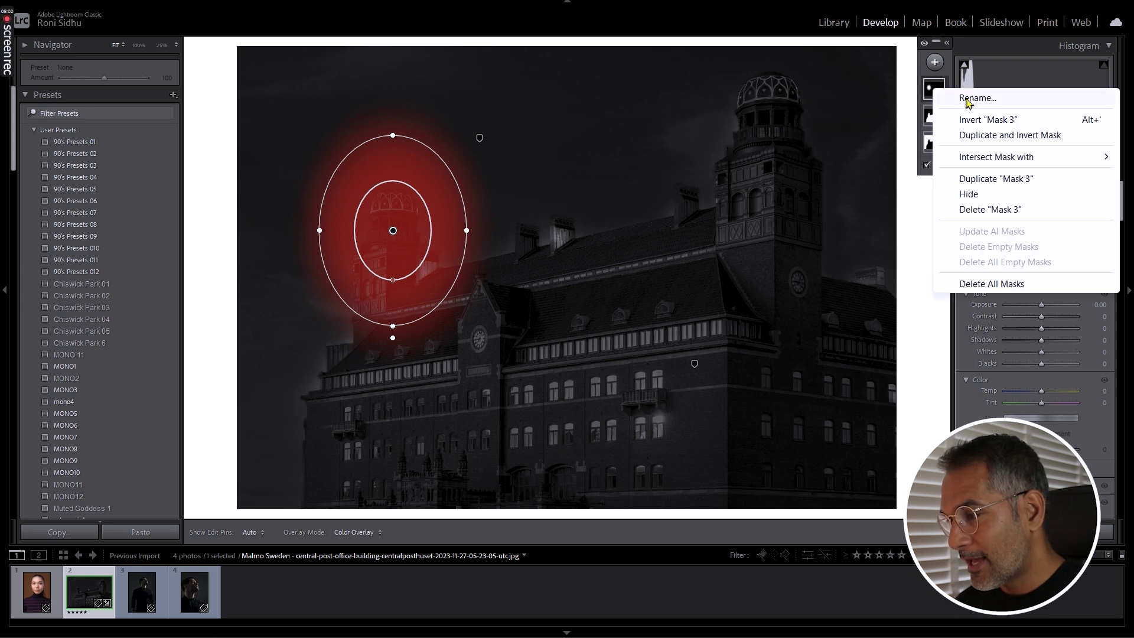
mouse_move(1007, 158)
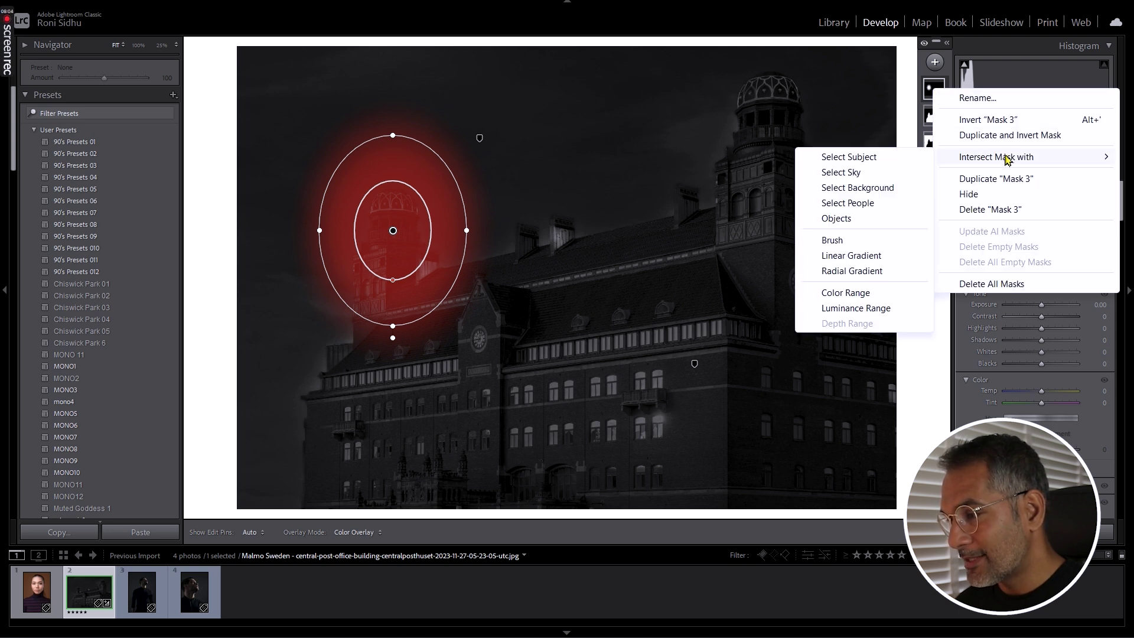
left_click(877, 161)
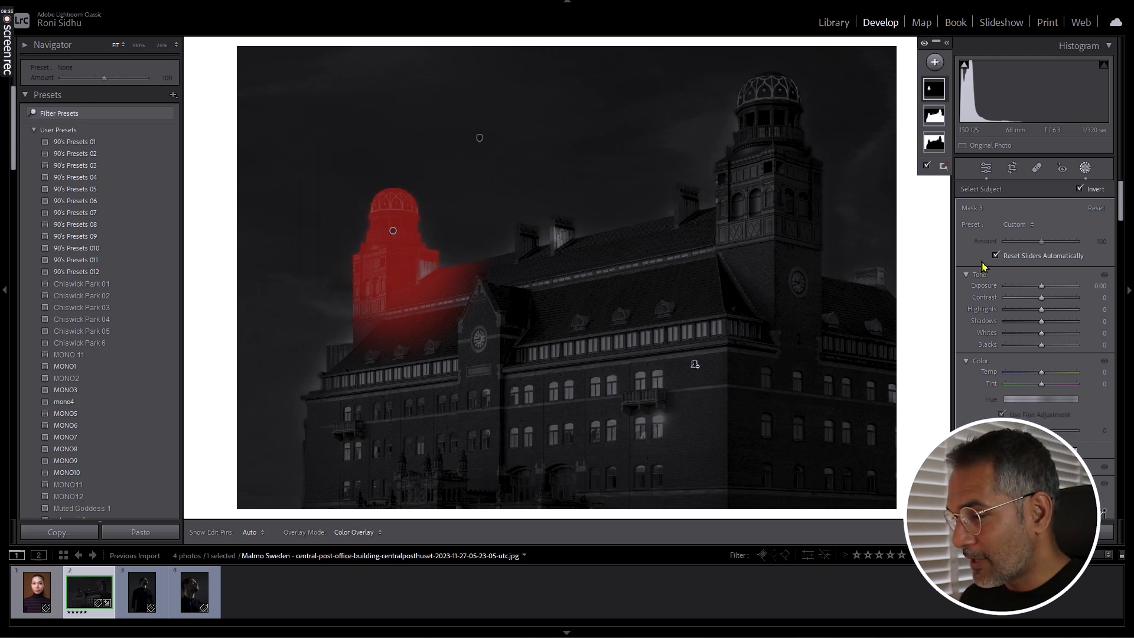
left_click_drag(1042, 286, 1069, 288)
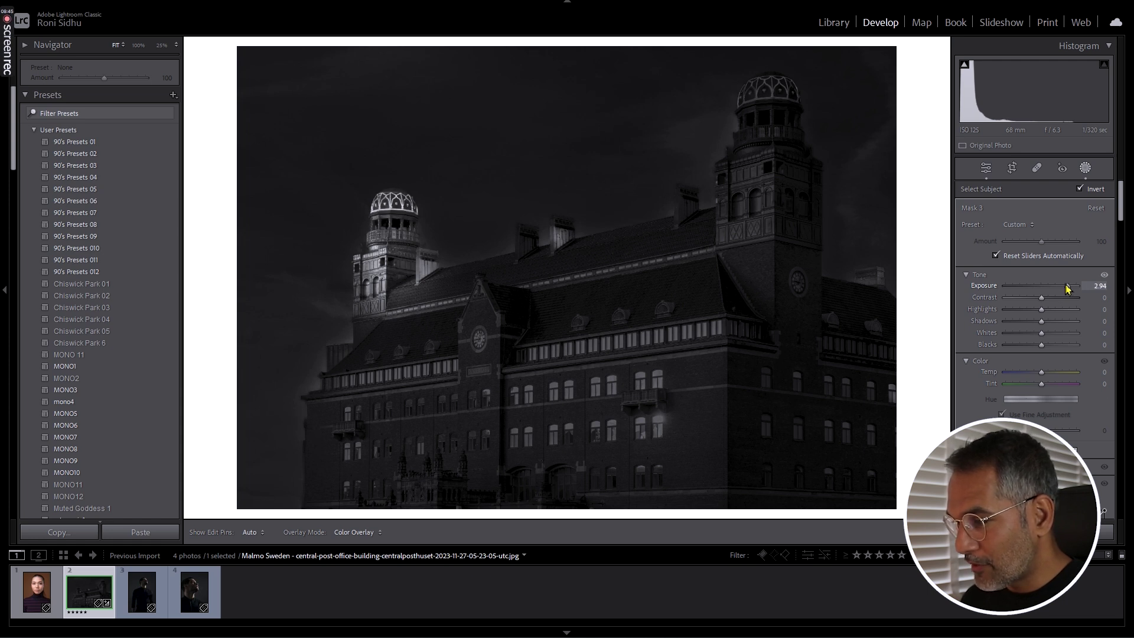
left_click_drag(1067, 288, 1067, 288)
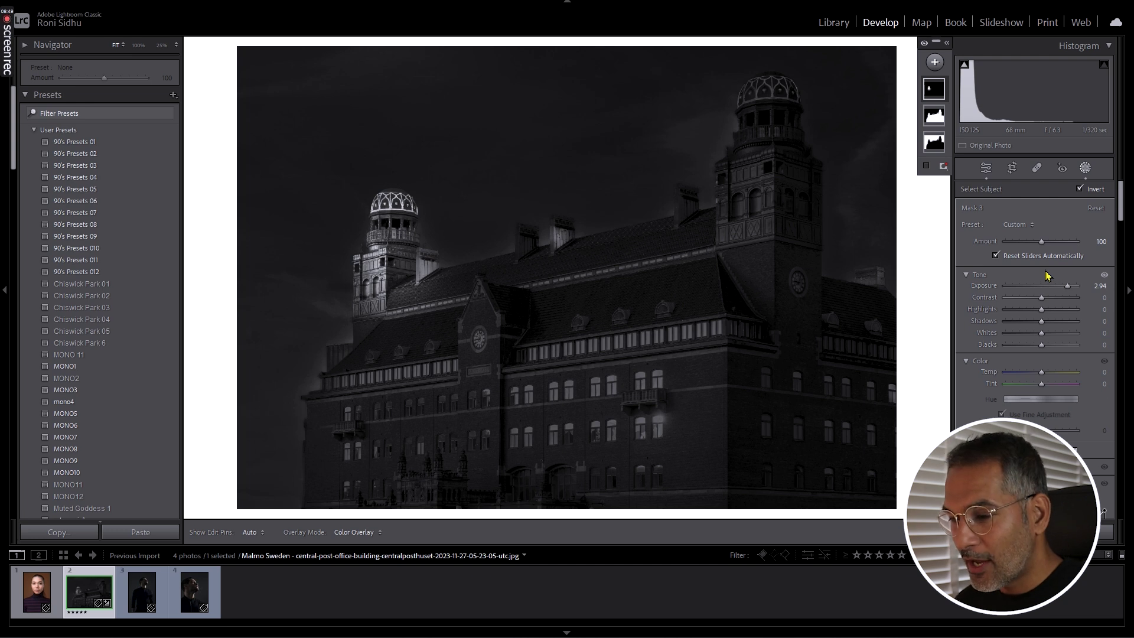
Set the left tower mask's contrast to 37 and texture to 60, and raise its clarity slightly to bring out detail
left_click_drag(1043, 298, 1054, 301)
left_click_drag(1057, 303, 1060, 306)
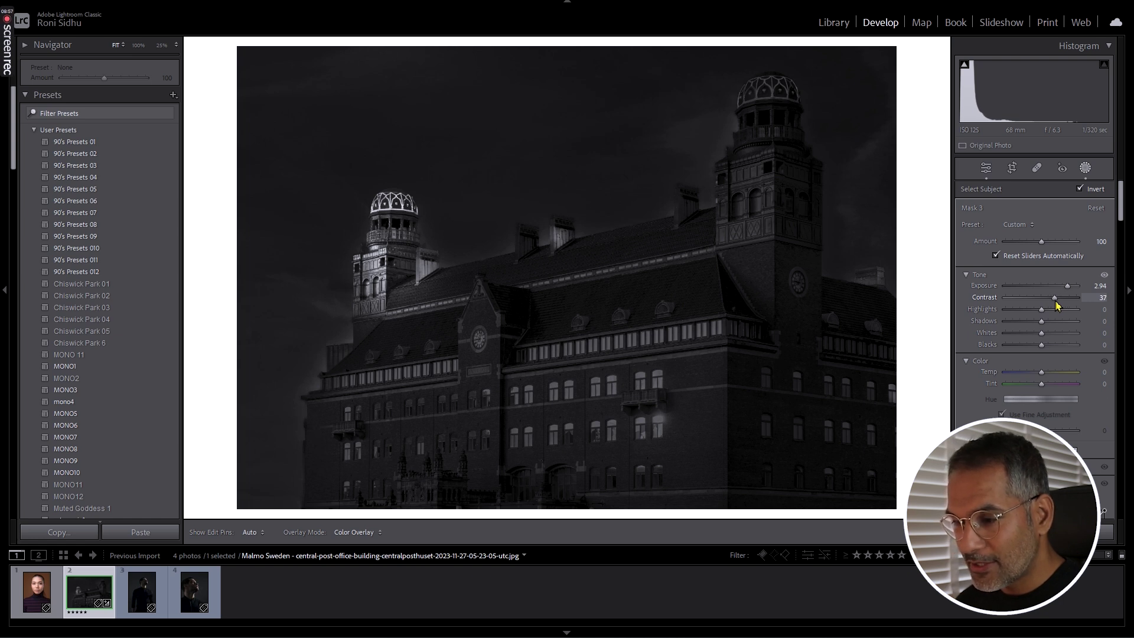
left_click_drag(1058, 305, 1058, 305)
left_click_drag(1123, 208, 1124, 256)
mouse_move(1042, 316)
left_mouse_down()
mouse_move(1064, 318)
mouse_move(1048, 328)
left_mouse_up()
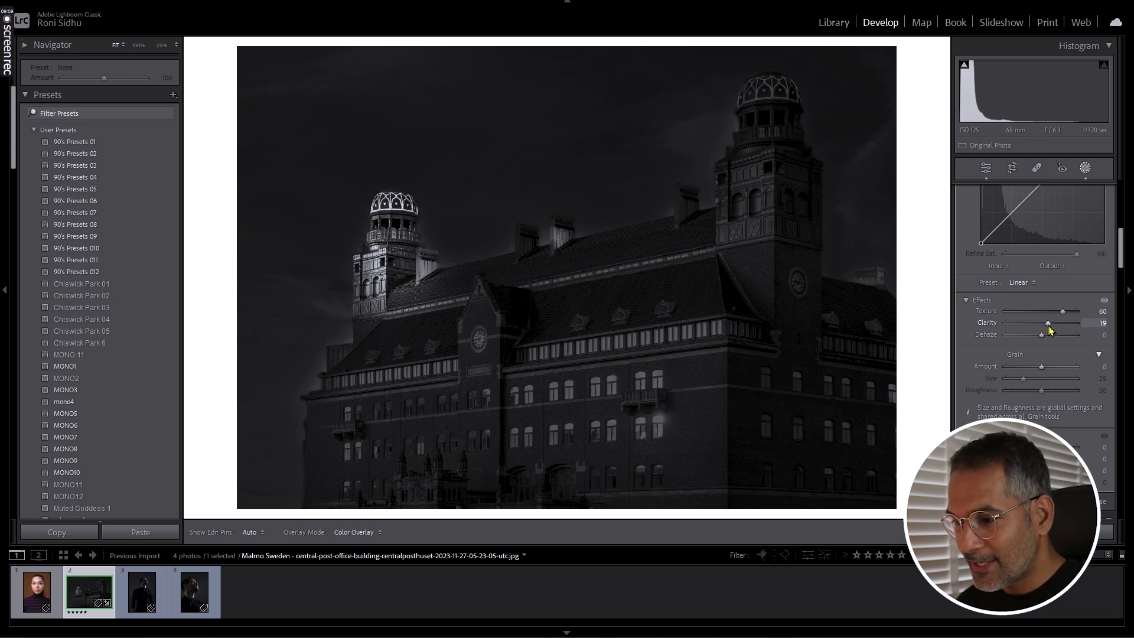
left_click_drag(1049, 330, 1051, 329)
left_click_drag(1124, 260, 1123, 214)
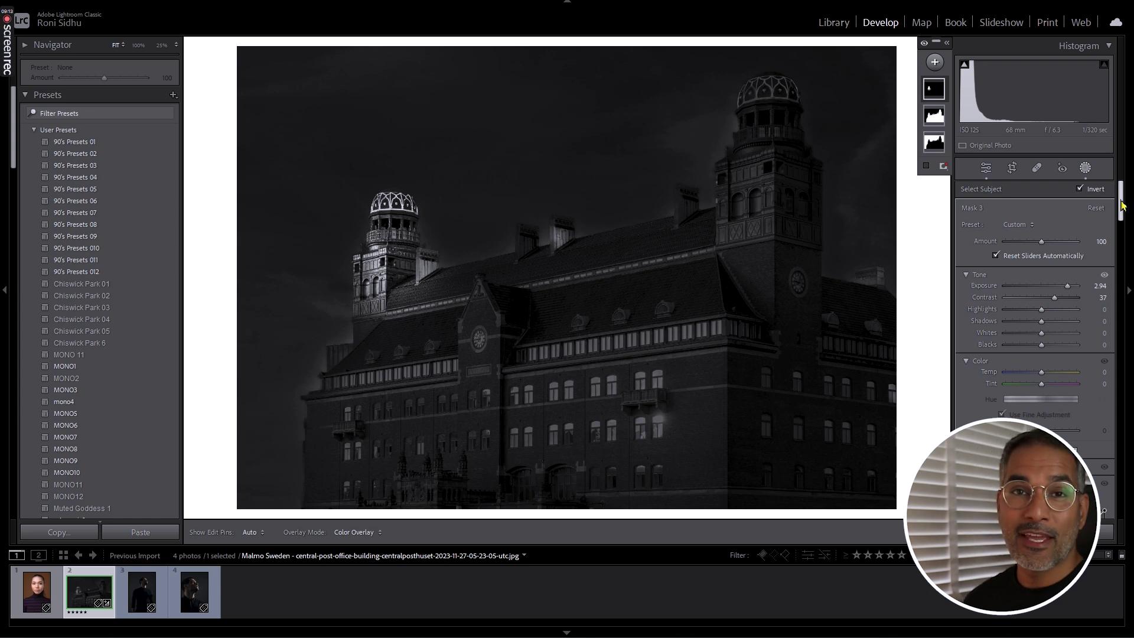
Add a new radial gradient mask and centre it over the upper part of the photo's right tower
left_click(936, 62)
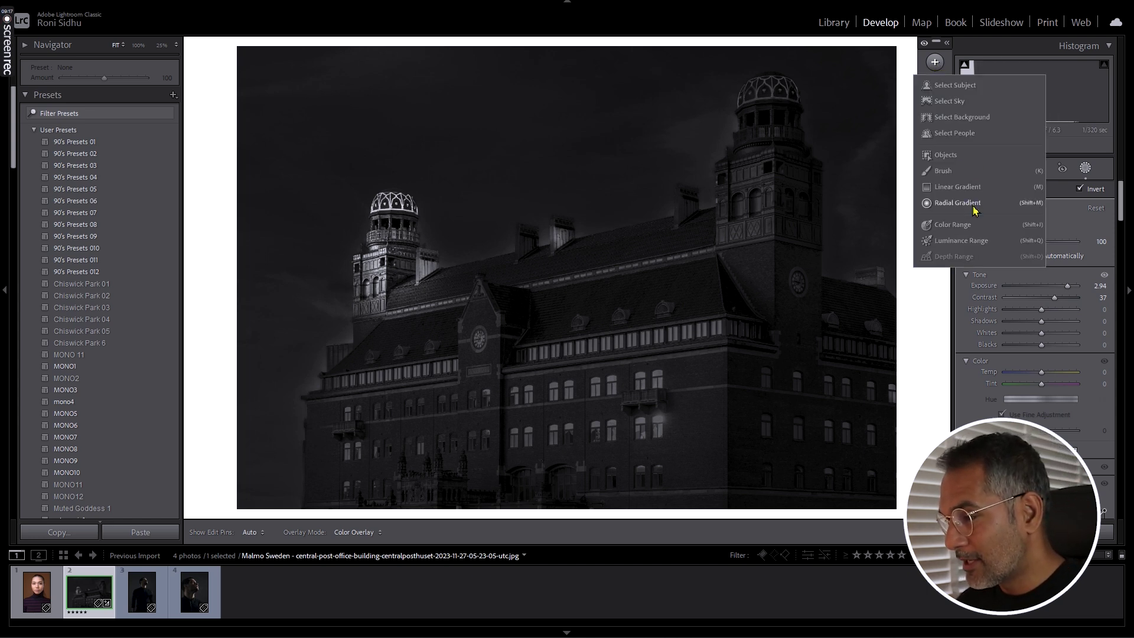
key("Escape")
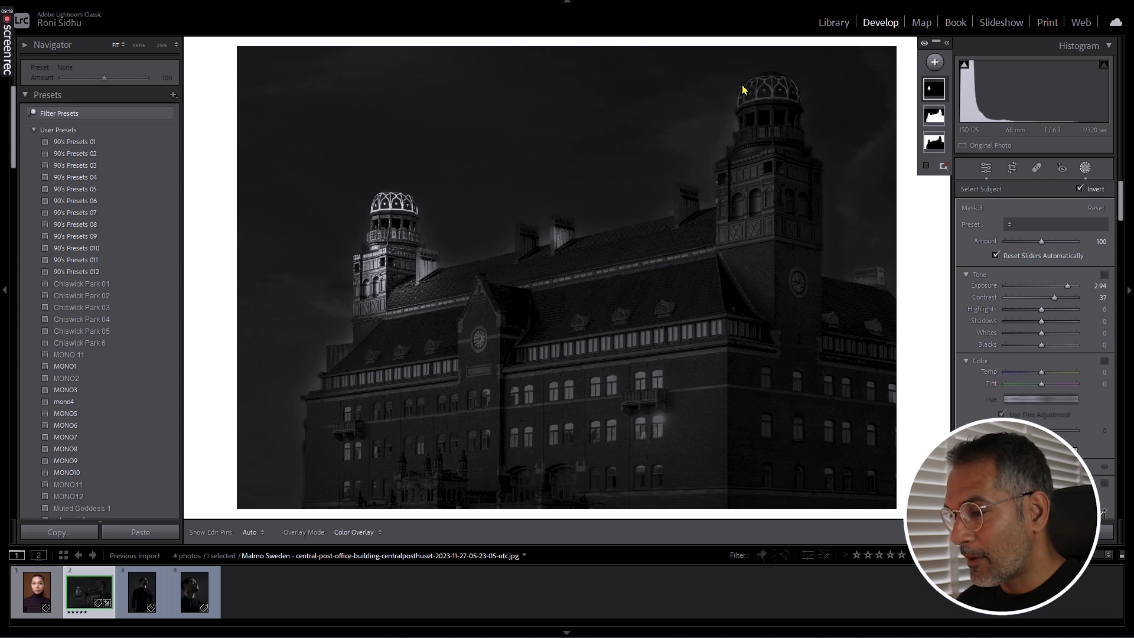
key("shift+m")
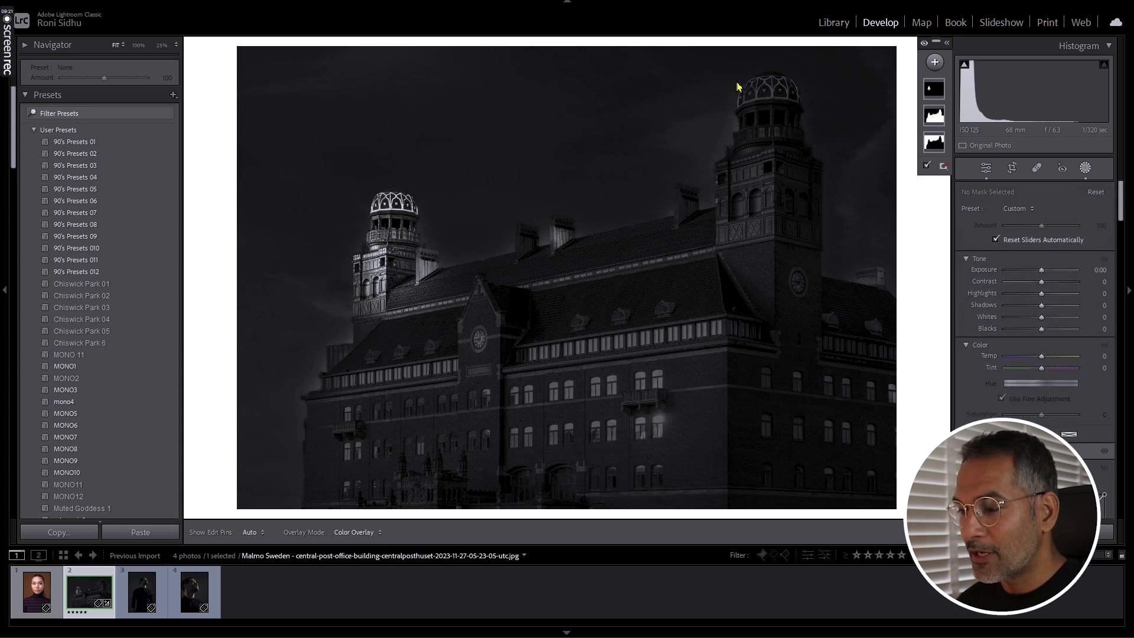
left_click_drag(735, 85, 823, 185)
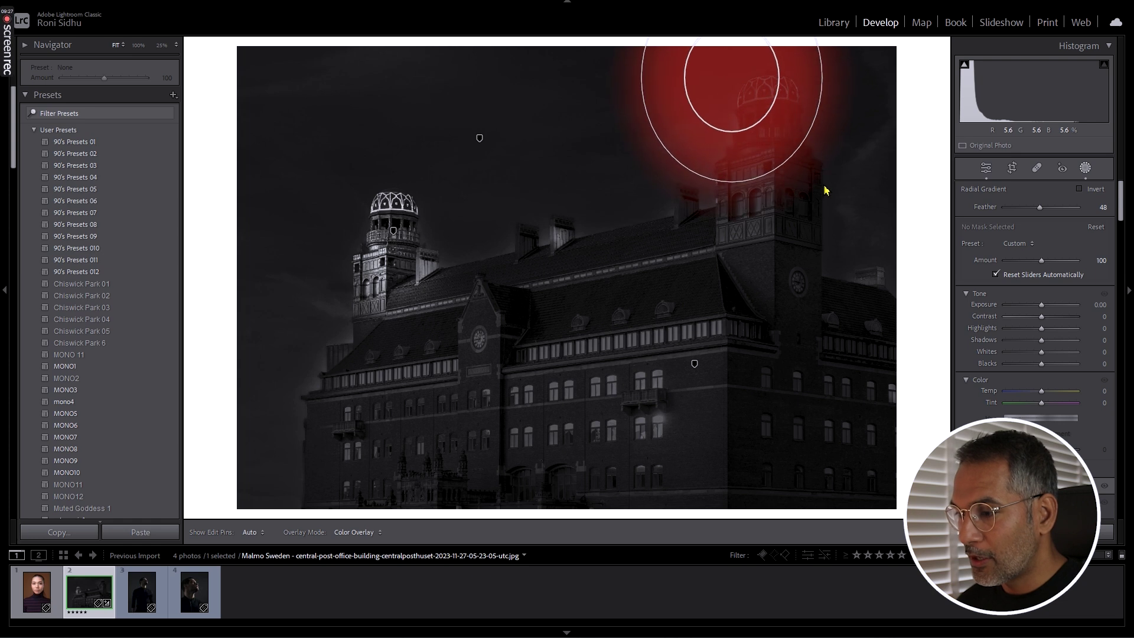
left_click_drag(737, 88, 768, 137)
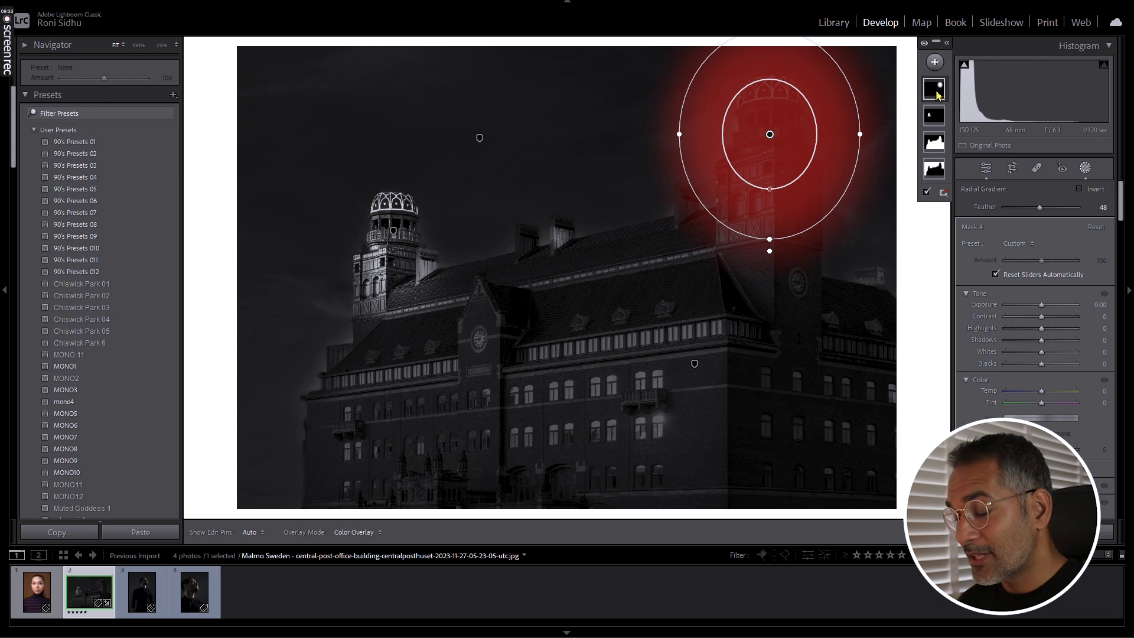
Intersect the right tower's radial gradient mask with Select Subject so it covers only the building
right_click(938, 94)
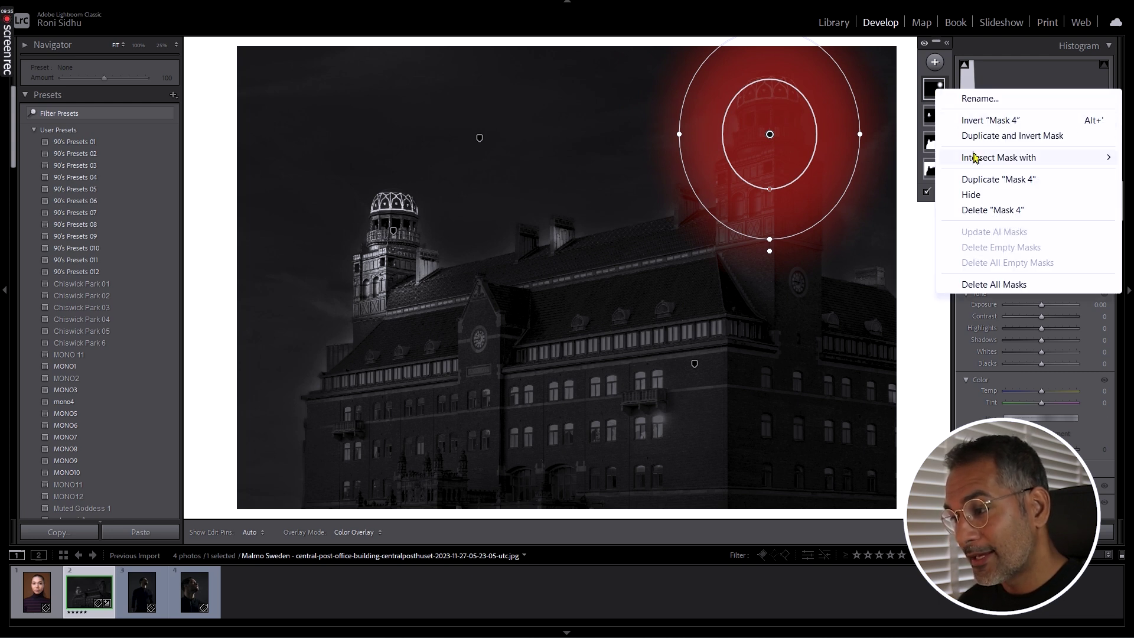
mouse_move(976, 158)
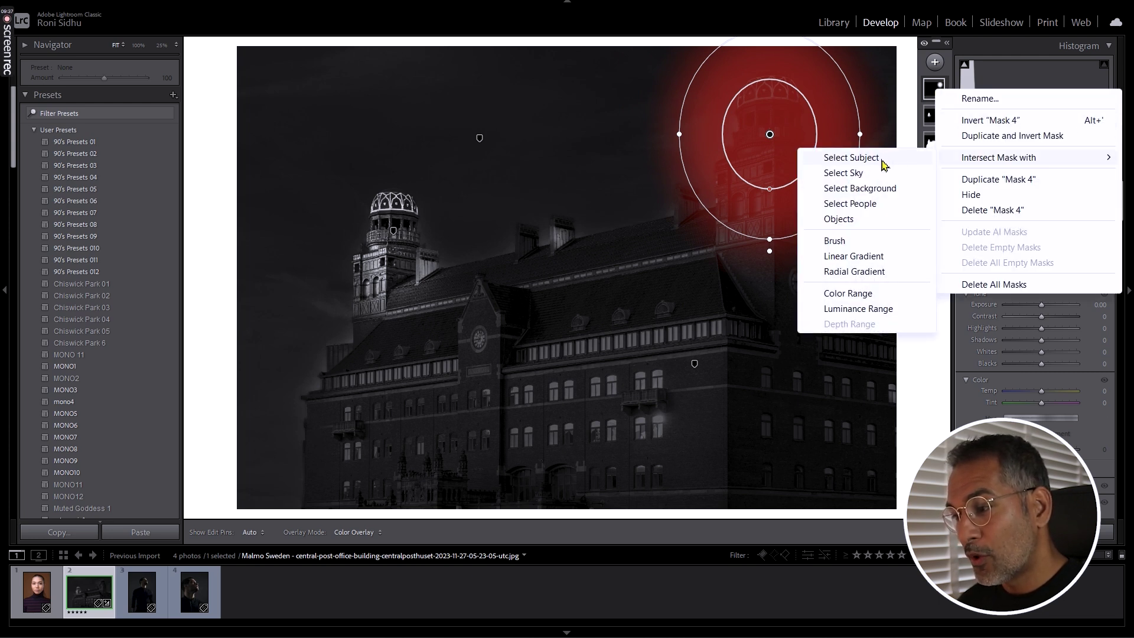
left_click(852, 157)
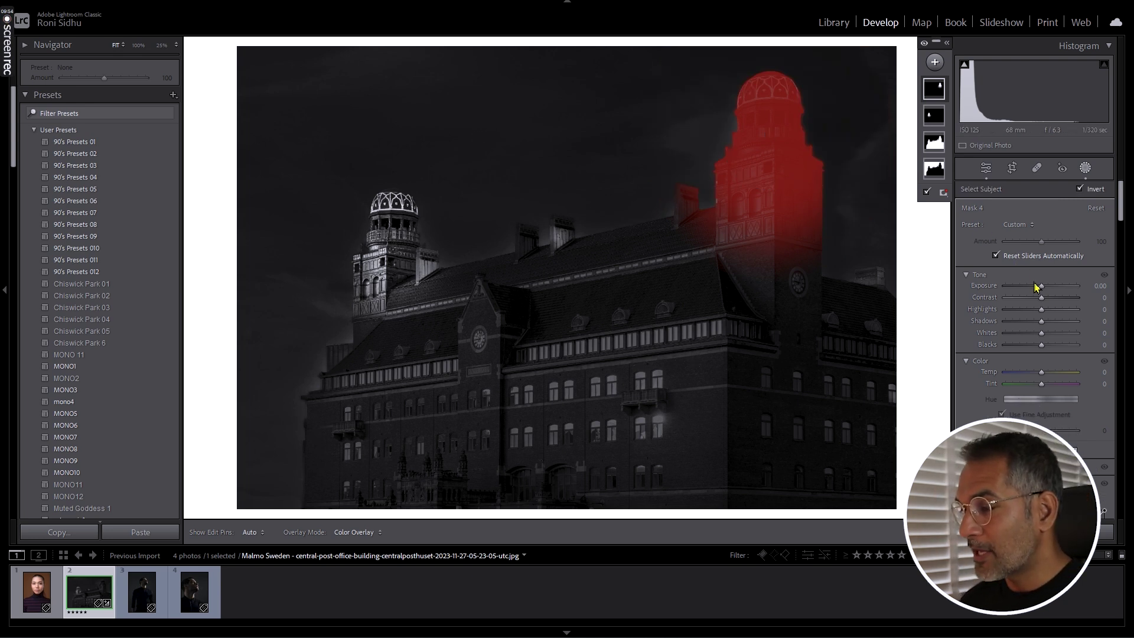
Brighten the right tower mask with exposure 2.94 and contrast 49, and set its texture to 60 and clarity to 21
left_click_drag(1042, 287, 1061, 305)
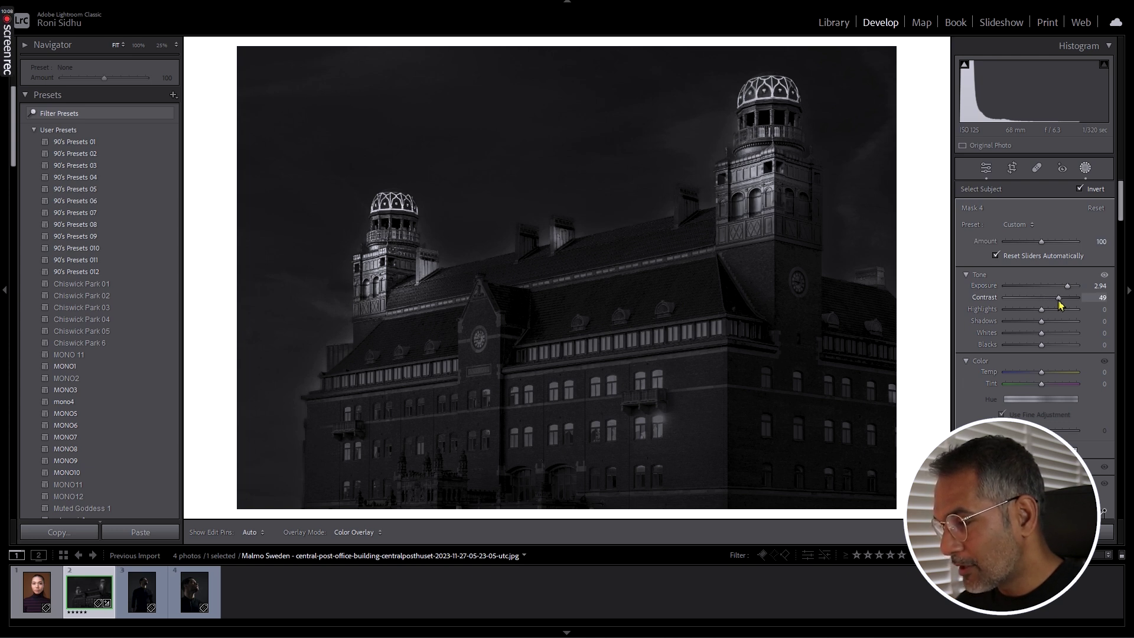
left_click_drag(1060, 303, 1060, 303)
left_click_drag(1118, 214, 1124, 263)
mouse_move(1042, 270)
left_mouse_down()
mouse_move(1063, 271)
mouse_move(1048, 285)
left_mouse_up()
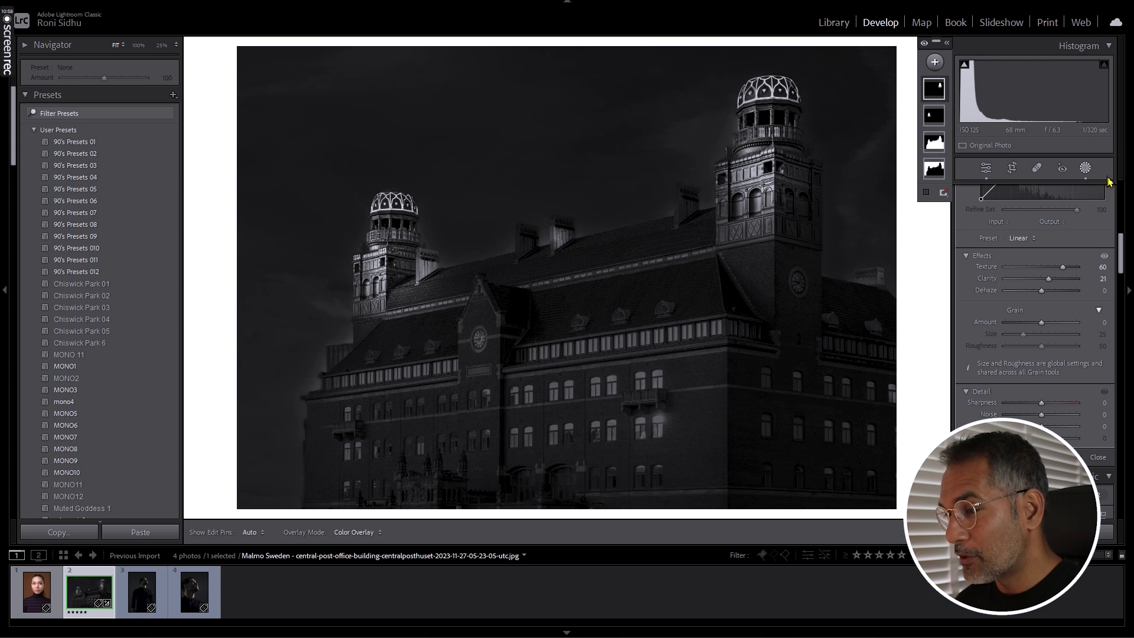
Add a large radial gradient mask and centre it on the facade just below the gable clock
left_click(936, 62)
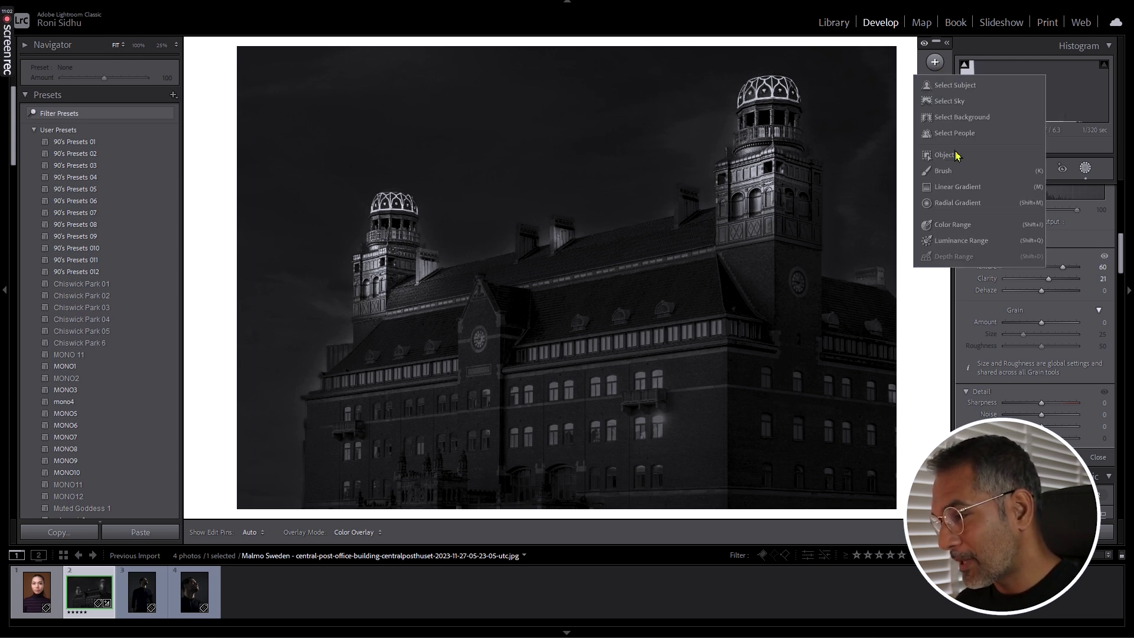
left_click(996, 204)
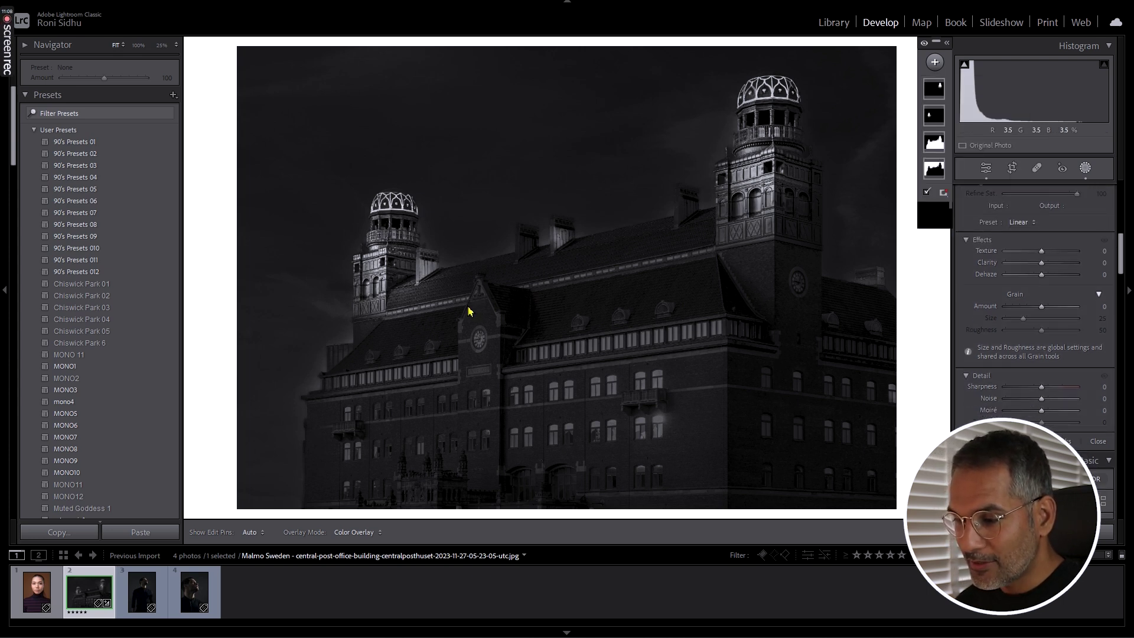
left_click_drag(466, 306, 586, 454)
left_click_drag(468, 313, 493, 368)
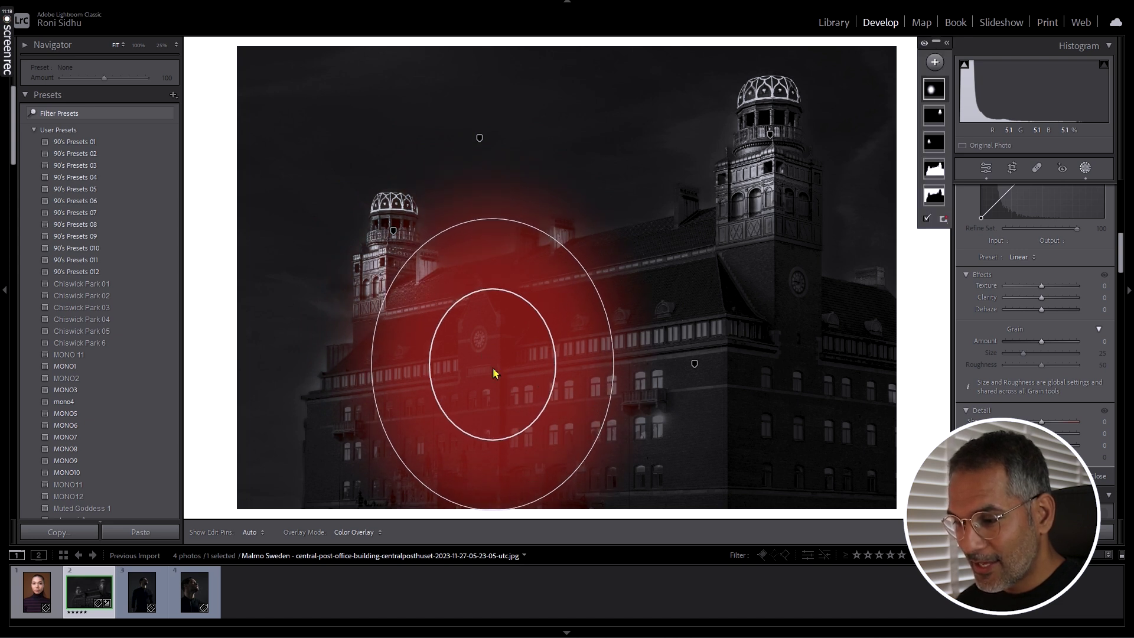
Intersect the central facade's radial gradient mask with Select Subject to exclude the sky
right_click(935, 94)
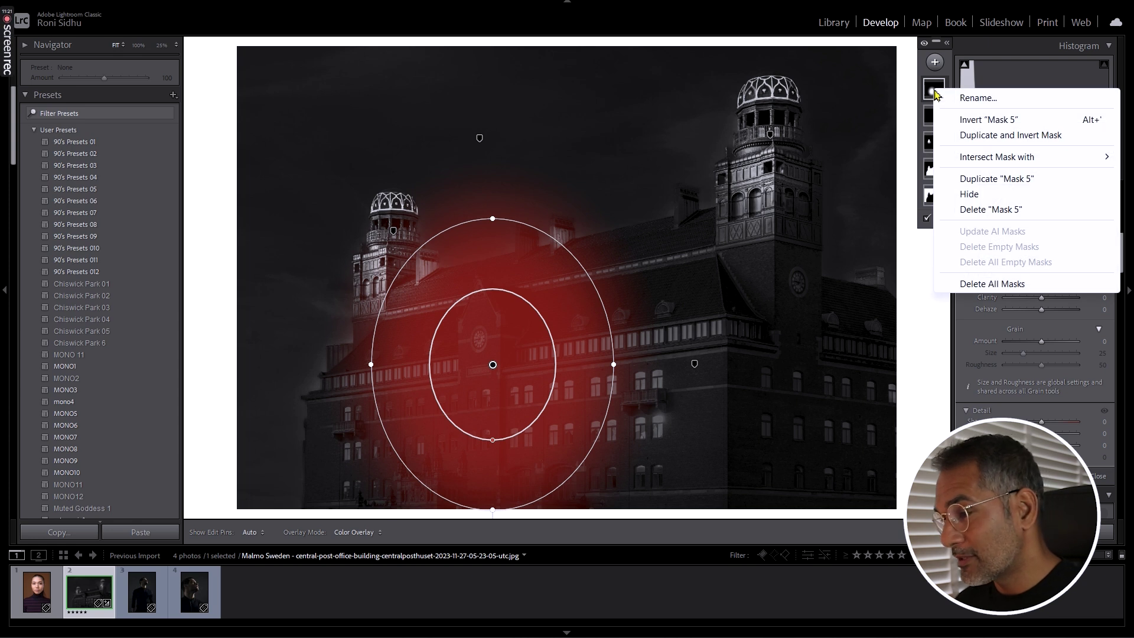
mouse_move(1031, 163)
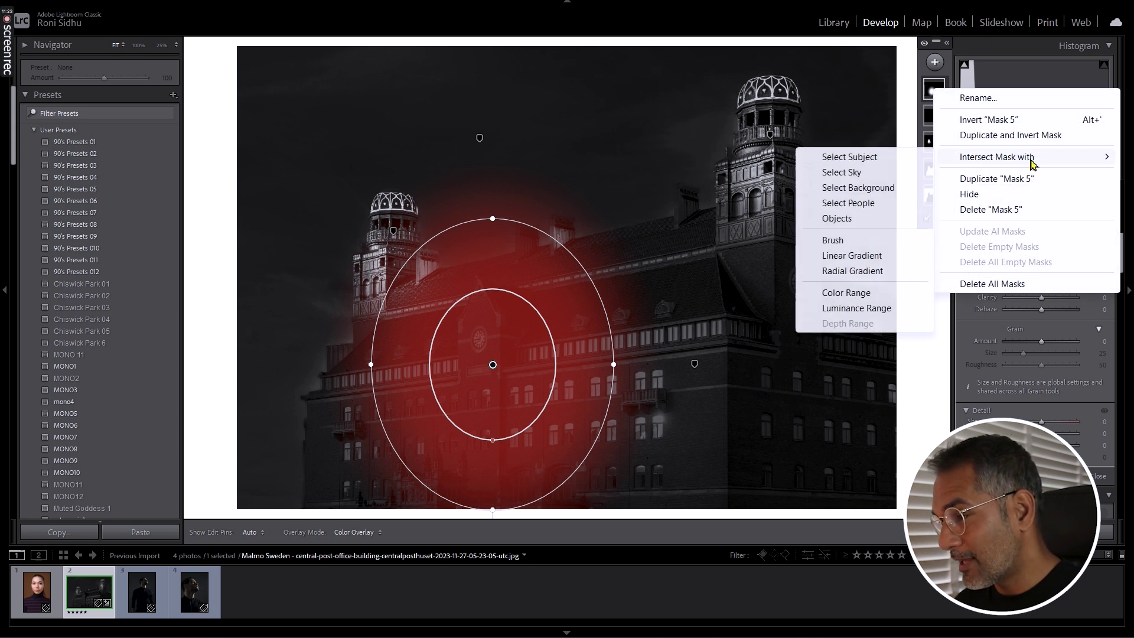
left_click(877, 162)
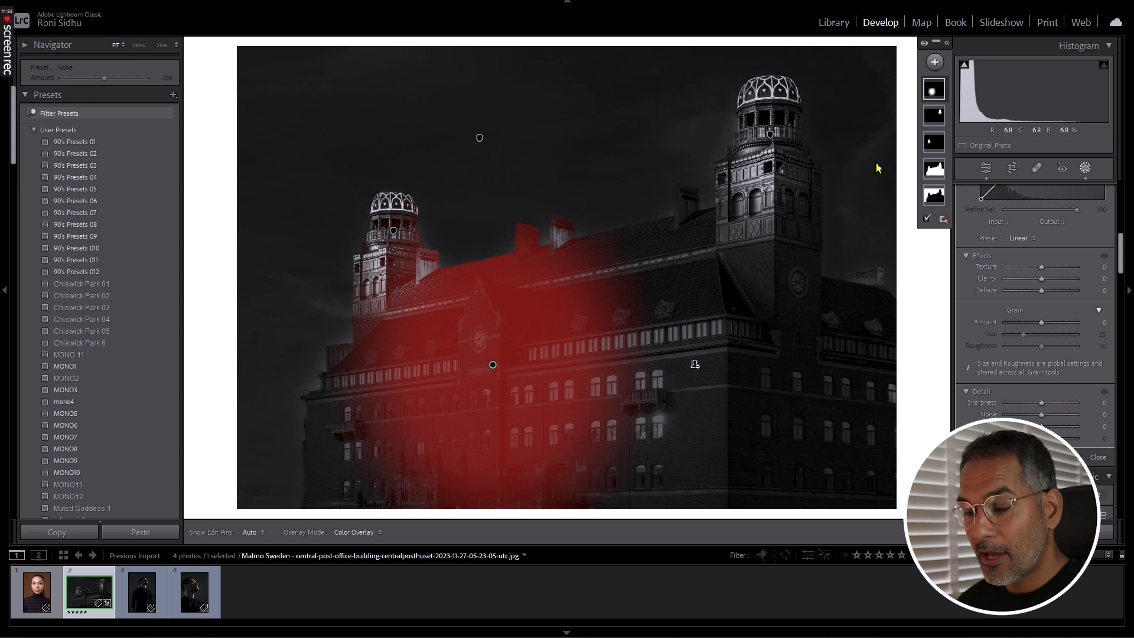
Light the central facade by setting its mask to exposure 2.41, texture 65 and clarity 29
left_click_drag(1122, 242, 1124, 204)
left_click_drag(1042, 286, 1063, 292)
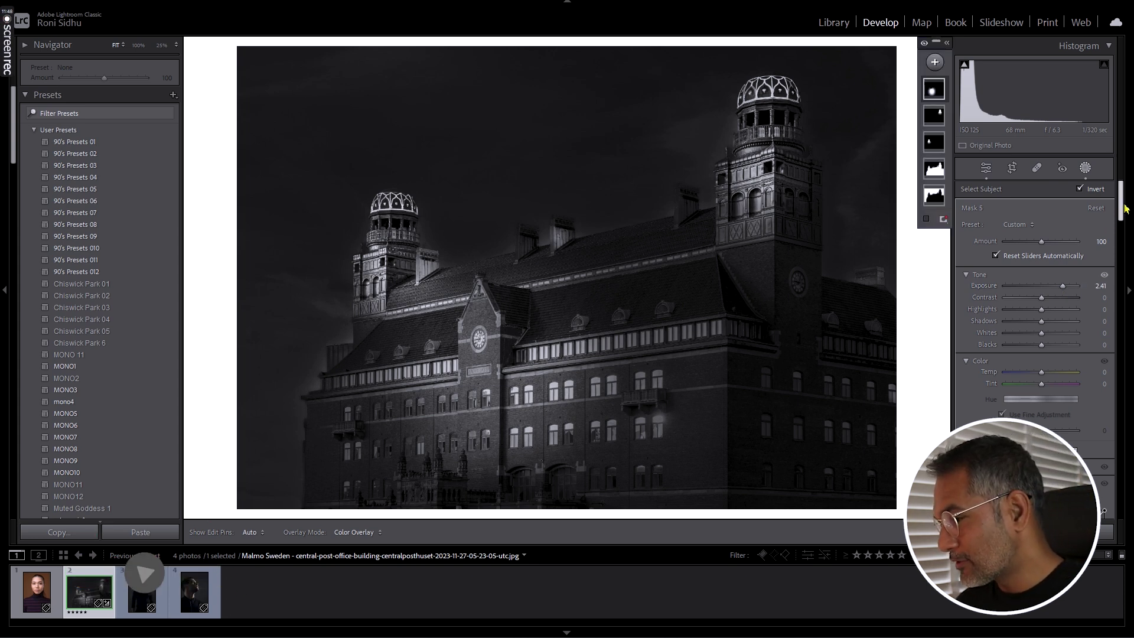
left_click_drag(1046, 305, 1056, 305)
left_click_drag(1122, 221, 1122, 276)
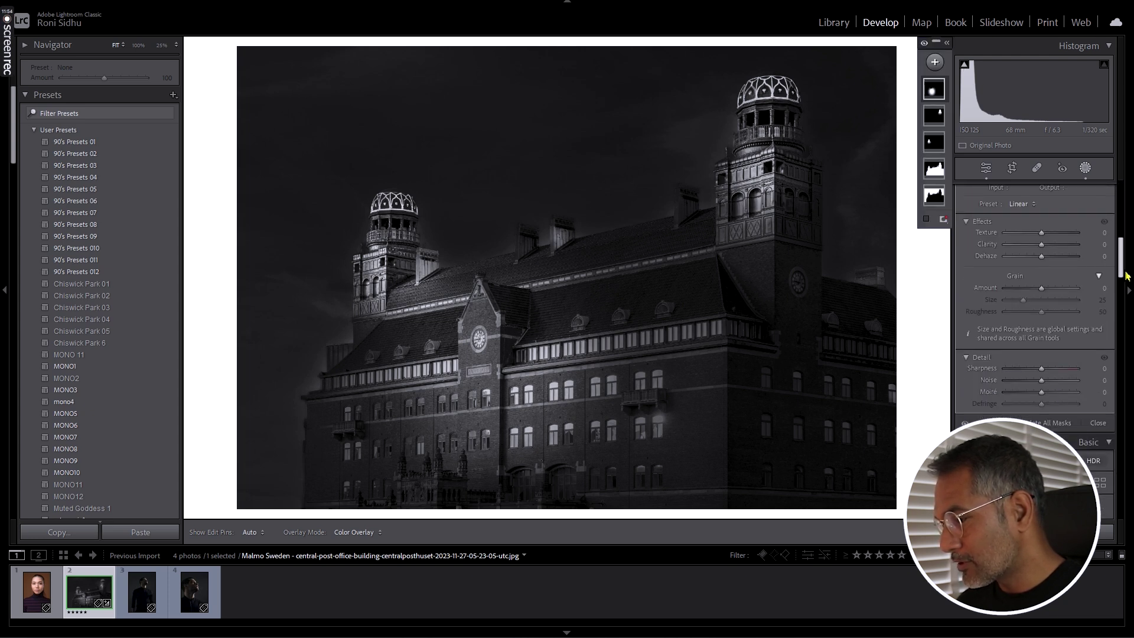
left_click_drag(1042, 237, 1067, 242)
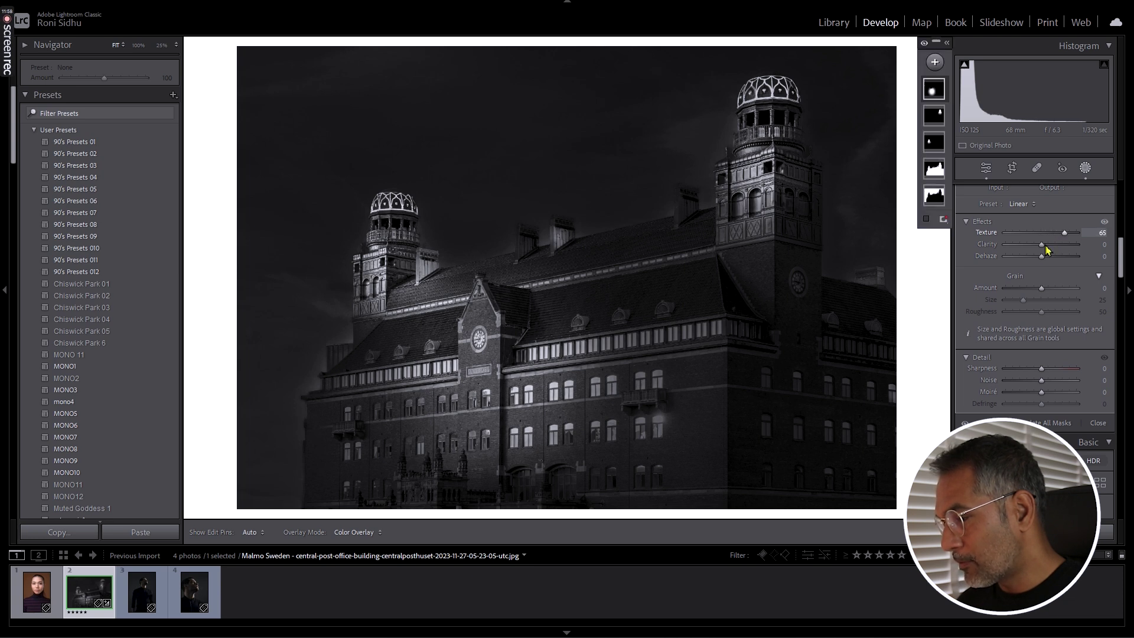
left_click_drag(1042, 244, 1054, 249)
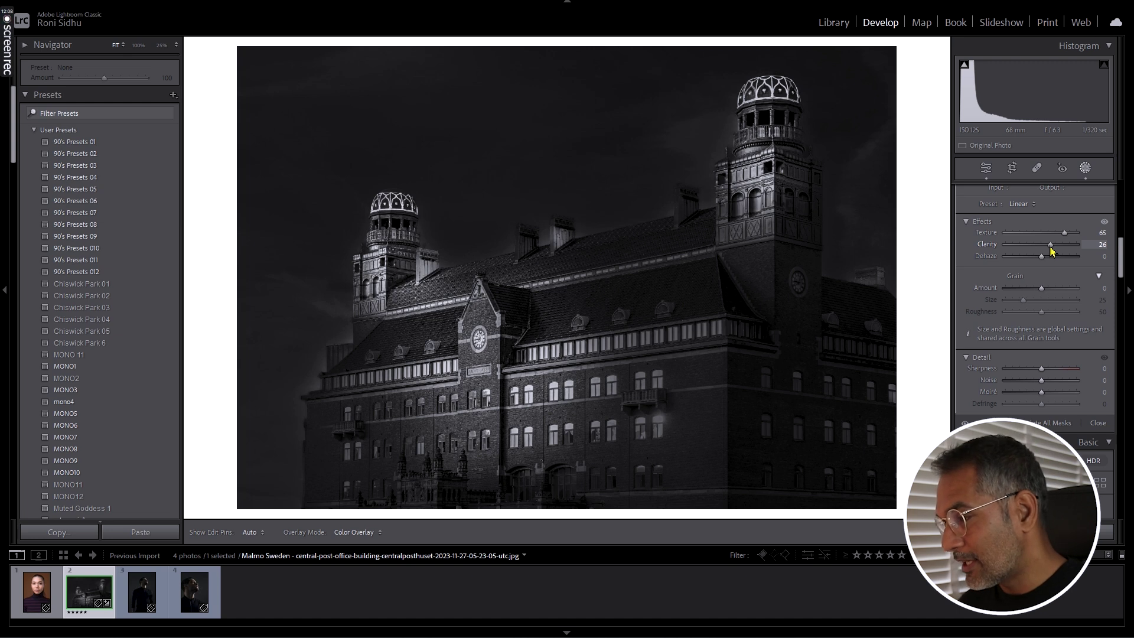
left_click_drag(1049, 252, 1054, 252)
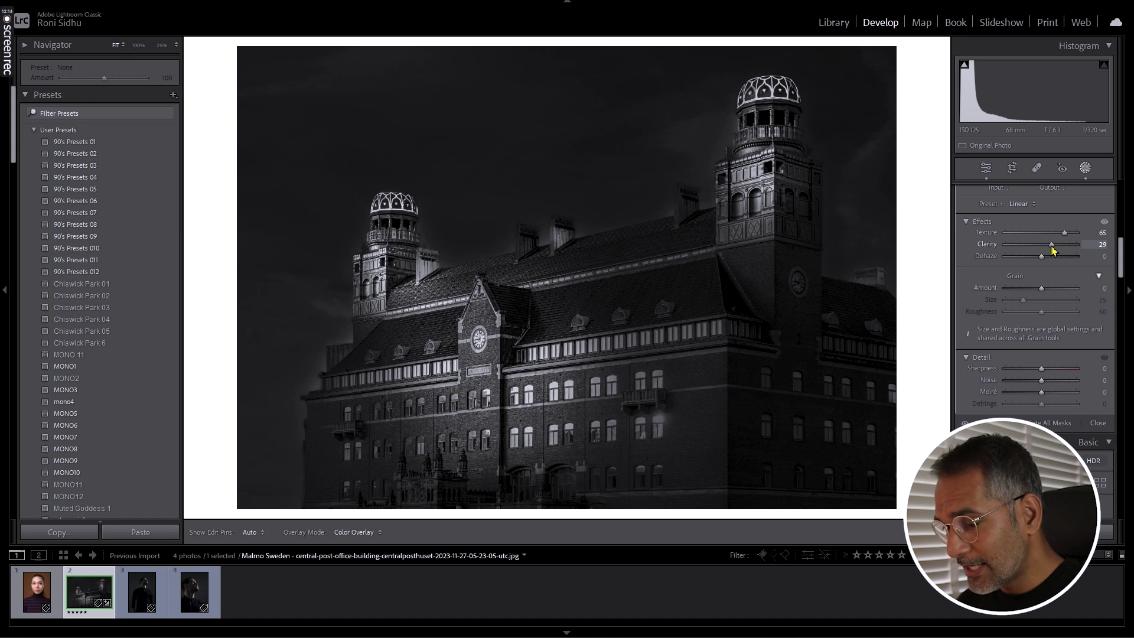
left_click_drag(1123, 270, 1122, 258)
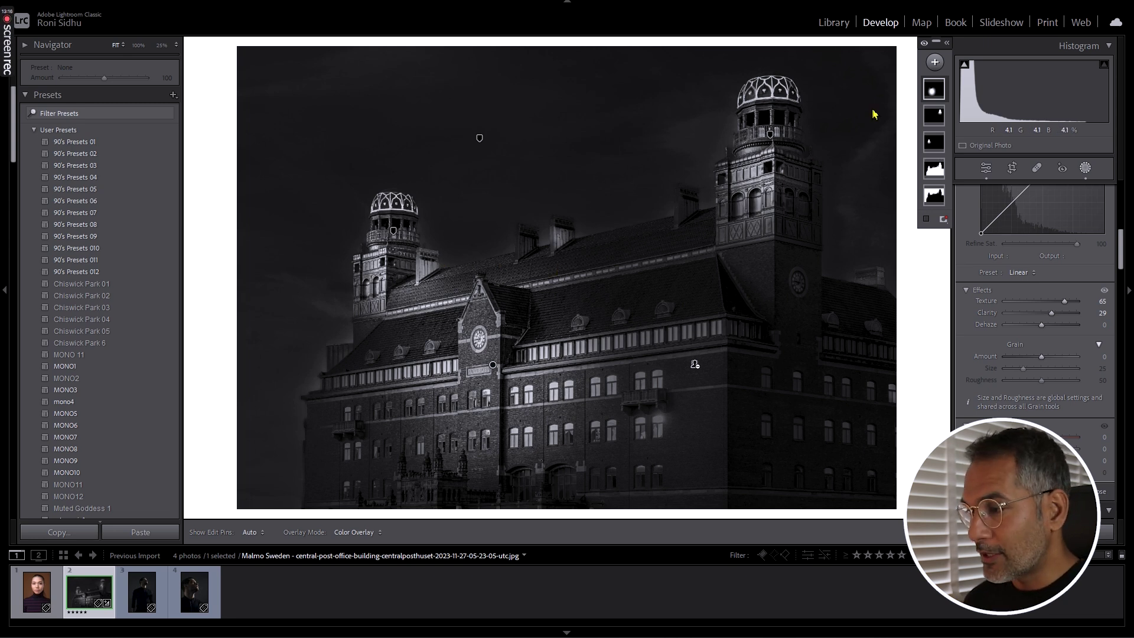
Add another radial gradient mask and shape it into a narrow, tilted oval following the main roof between the two towers
left_click(934, 62)
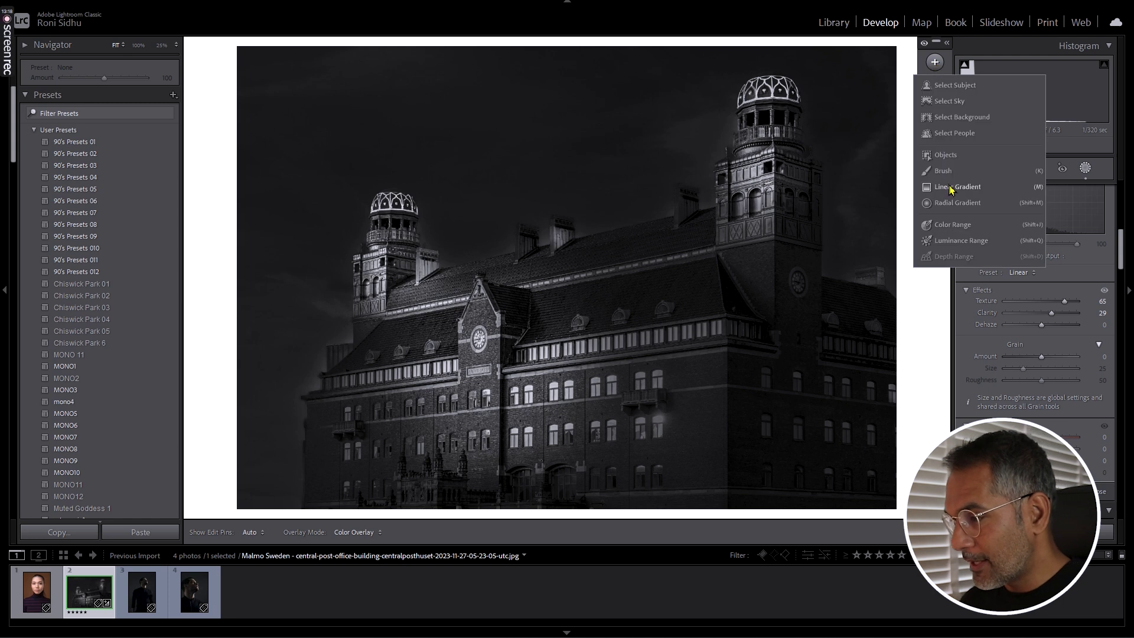
left_click(972, 207)
left_click_drag(440, 270, 727, 225)
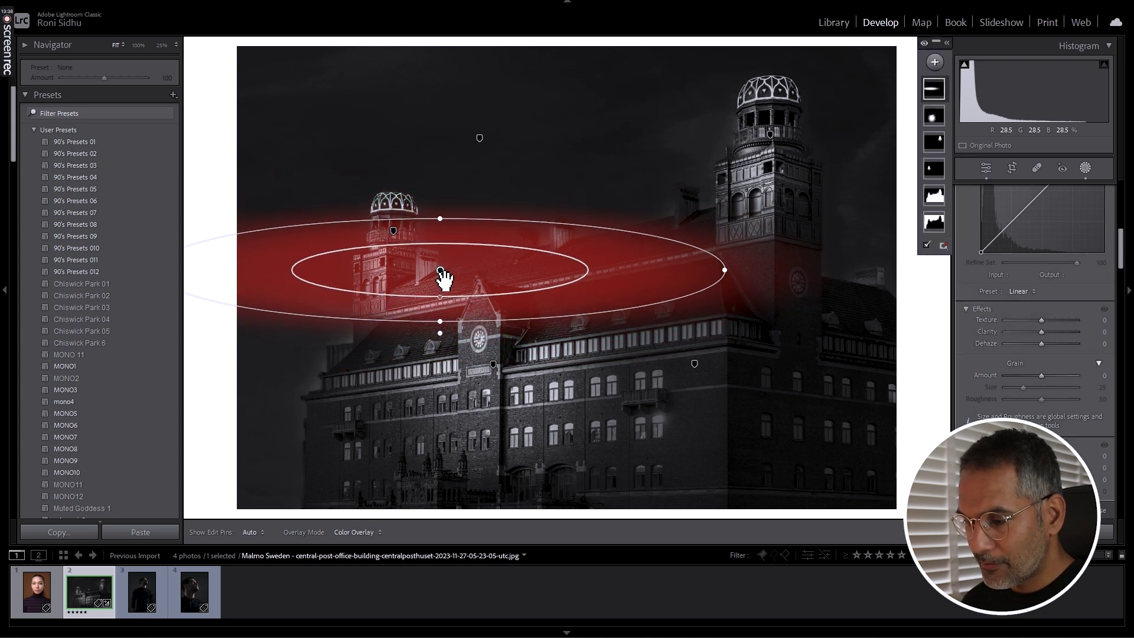
left_click_drag(447, 280, 569, 268)
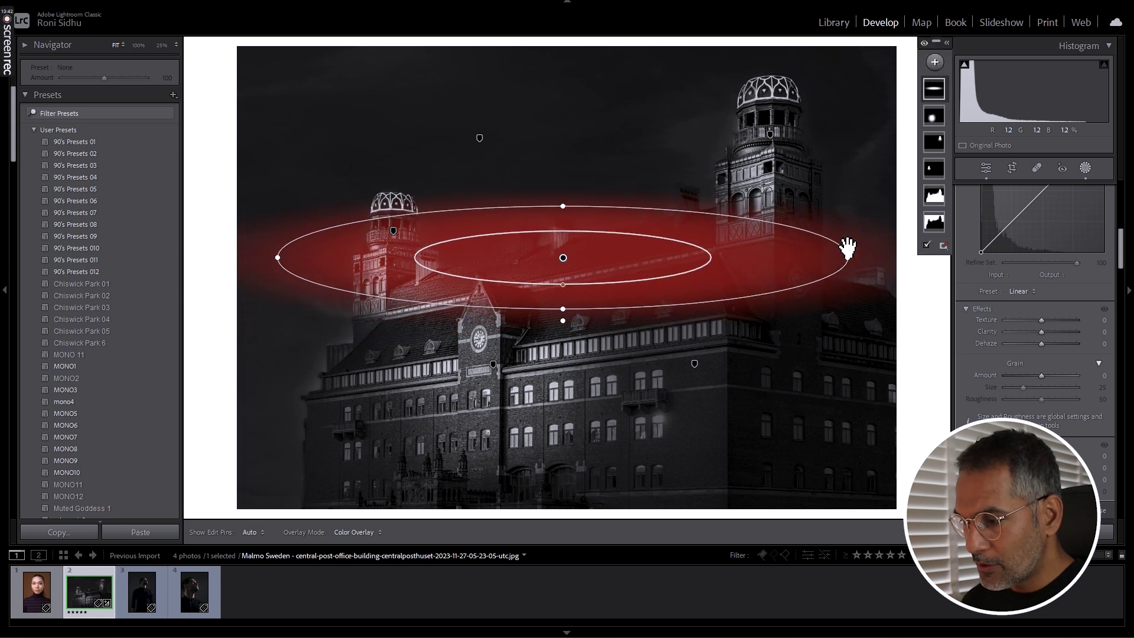
left_click_drag(856, 253, 735, 224)
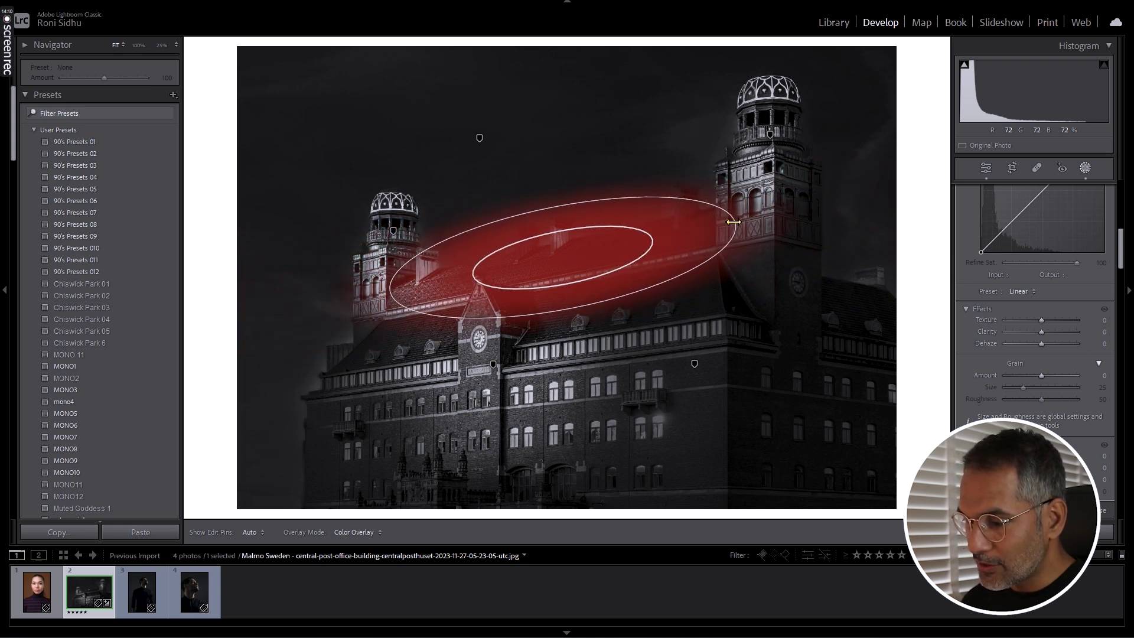
left_click_drag(573, 309, 575, 289)
left_click_drag(560, 231, 556, 259)
left_click_drag(381, 285, 375, 285)
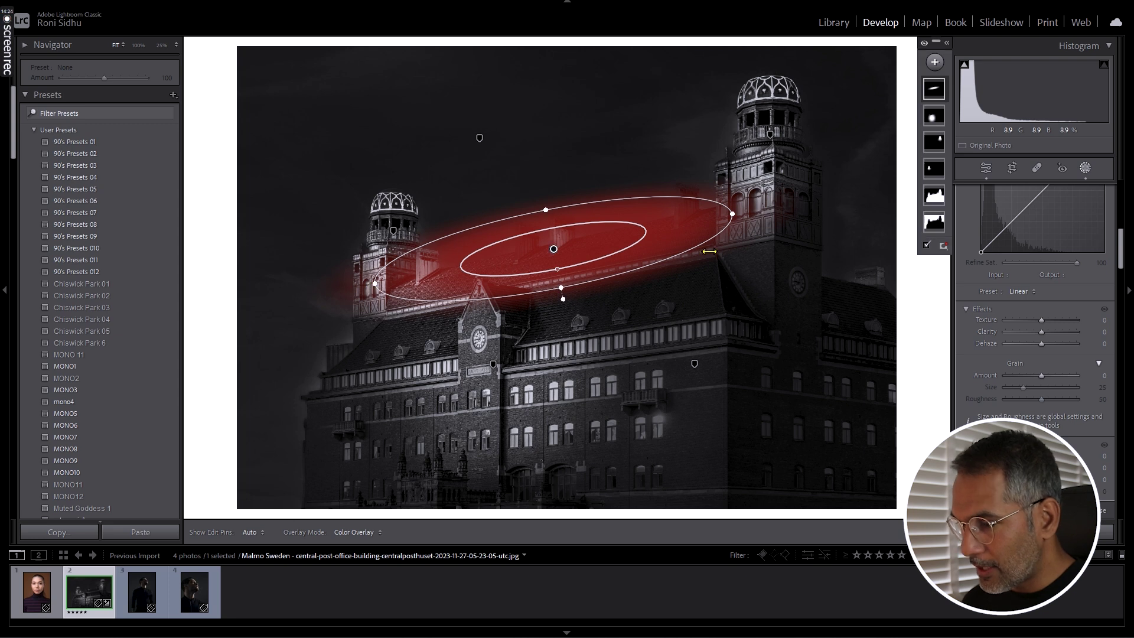
Intersect the roof's radial gradient mask with Select Subject and set its exposure to 2.21
right_click(944, 95)
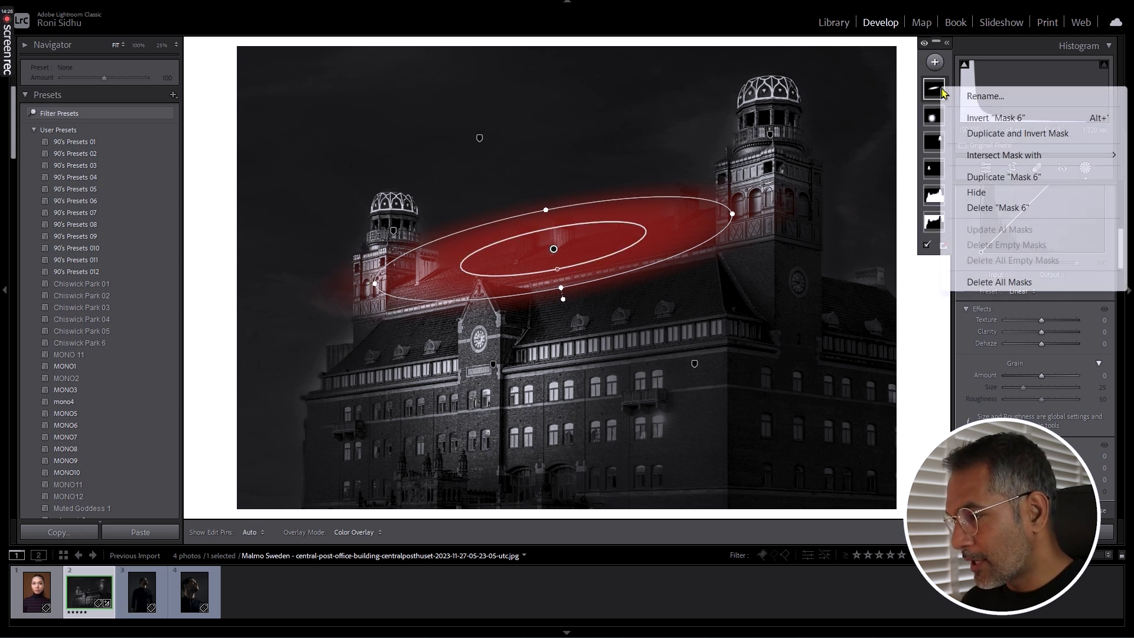
mouse_move(996, 157)
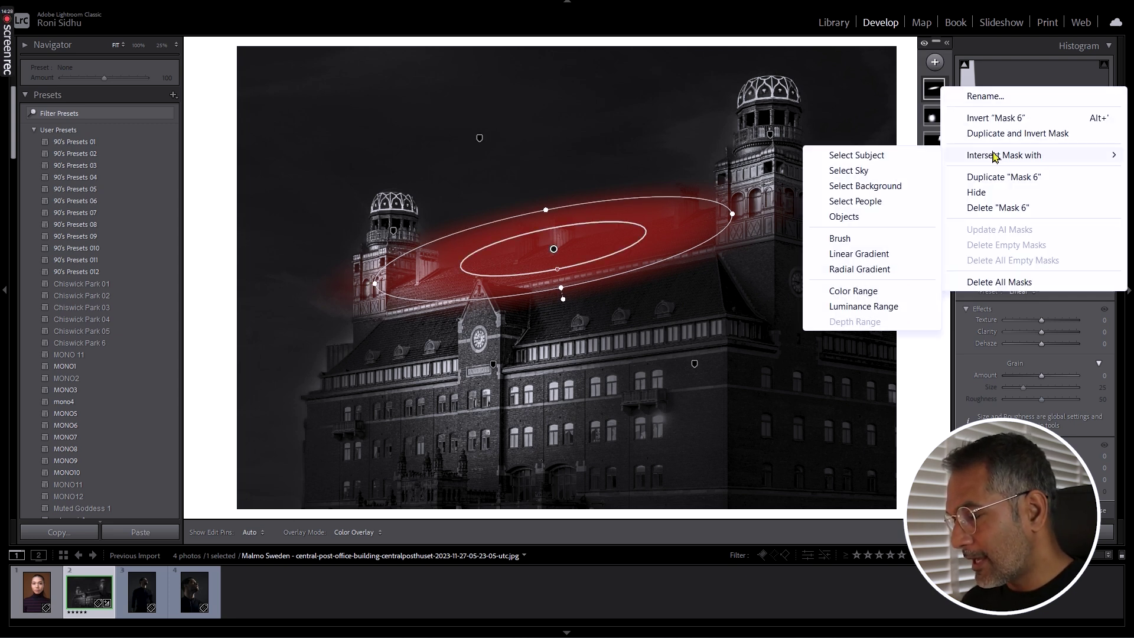
left_click(874, 160)
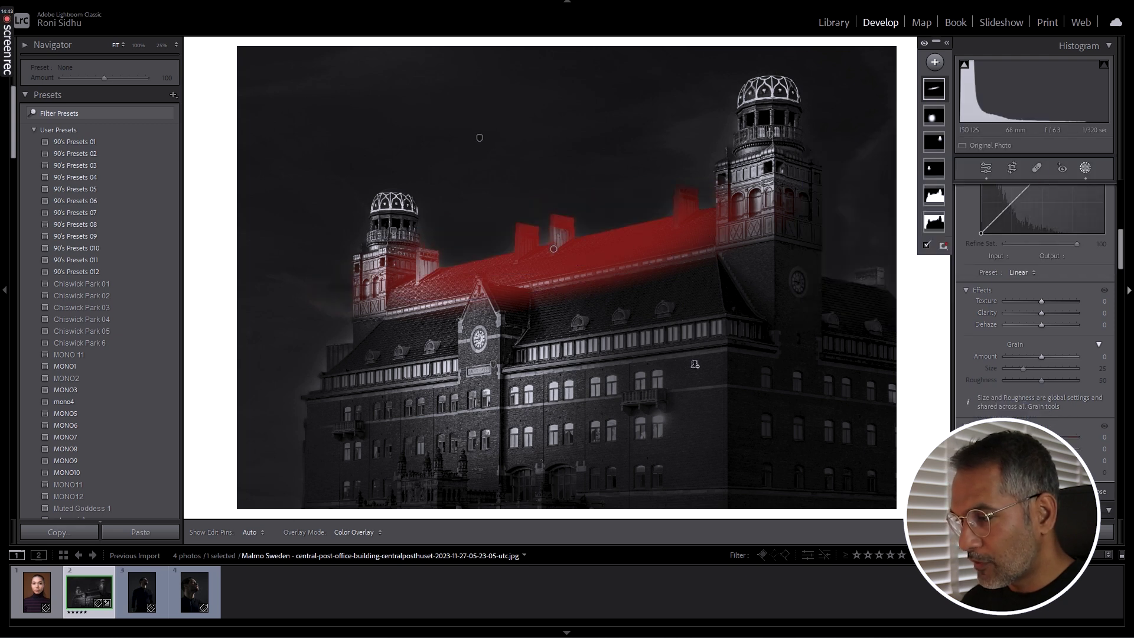
left_click_drag(1120, 239, 1117, 183)
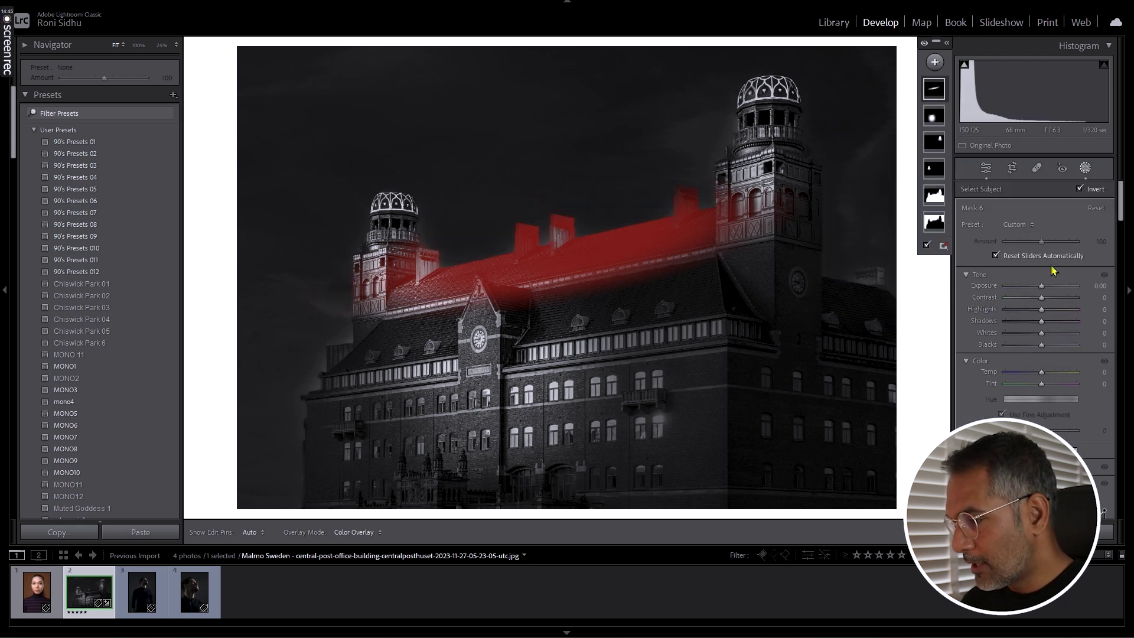
mouse_move(1042, 287)
left_mouse_down()
mouse_move(1074, 289)
mouse_move(1062, 289)
left_mouse_up()
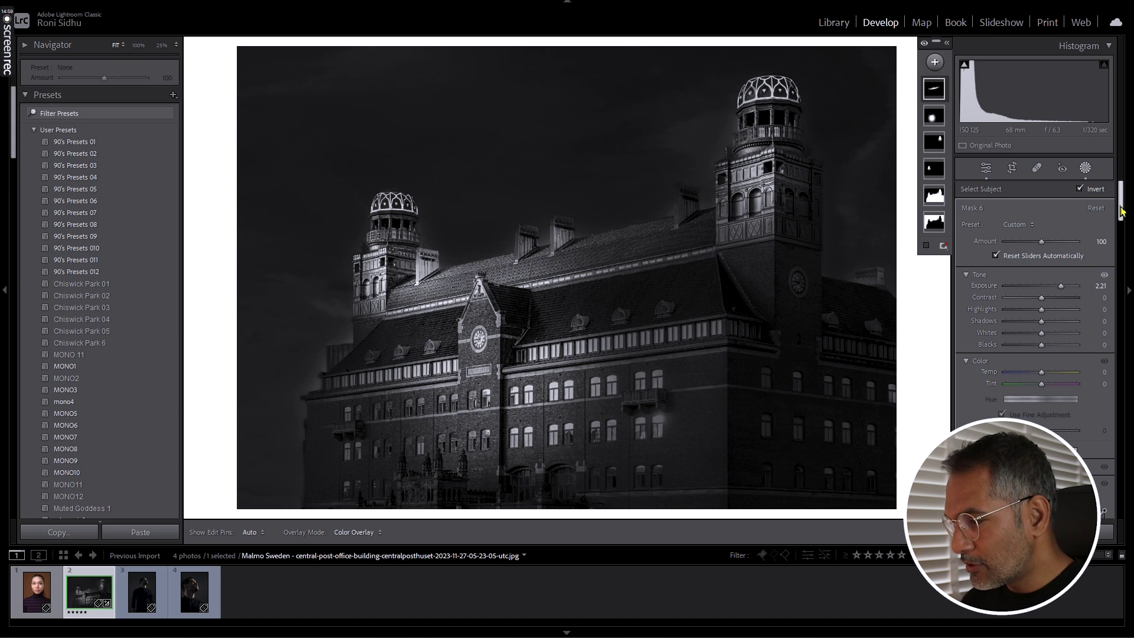
Set the roof mask's contrast to 31, texture to 55 and clarity to 21
left_click_drag(1042, 297, 1049, 304)
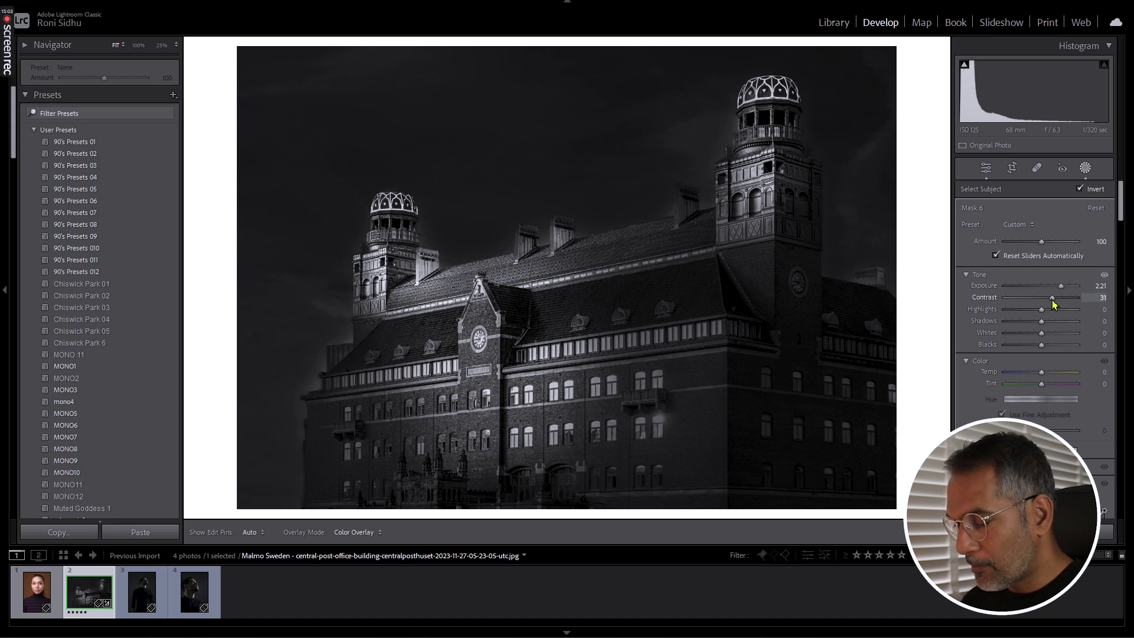
scroll(1127, 213, "down", 1)
scroll(1127, 213, "down", 10)
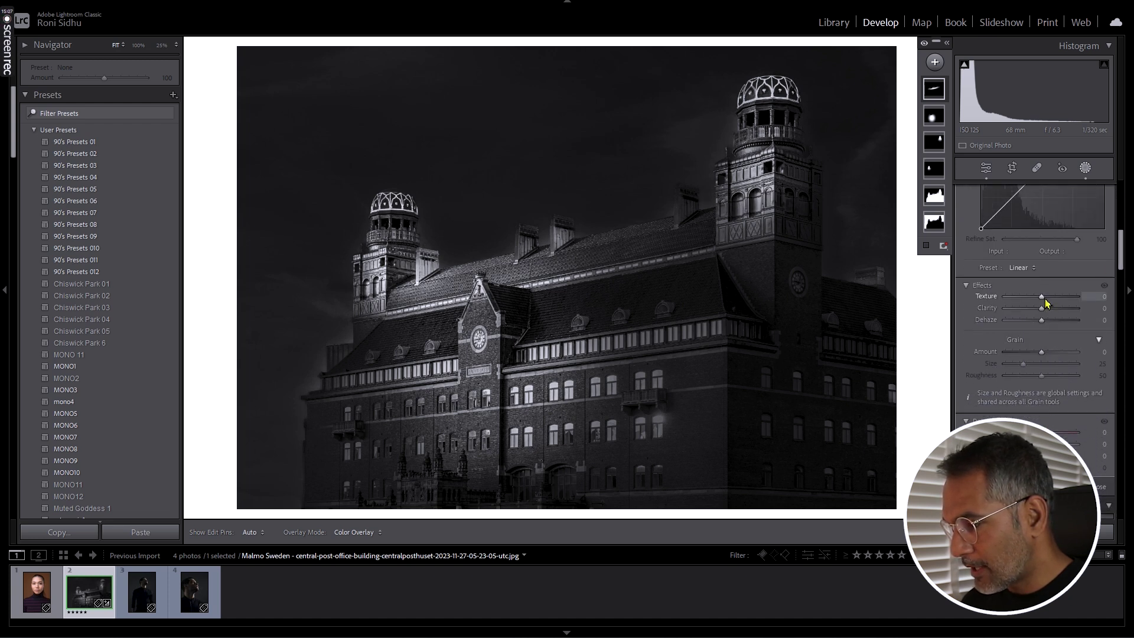
left_click_drag(1044, 300, 1061, 300)
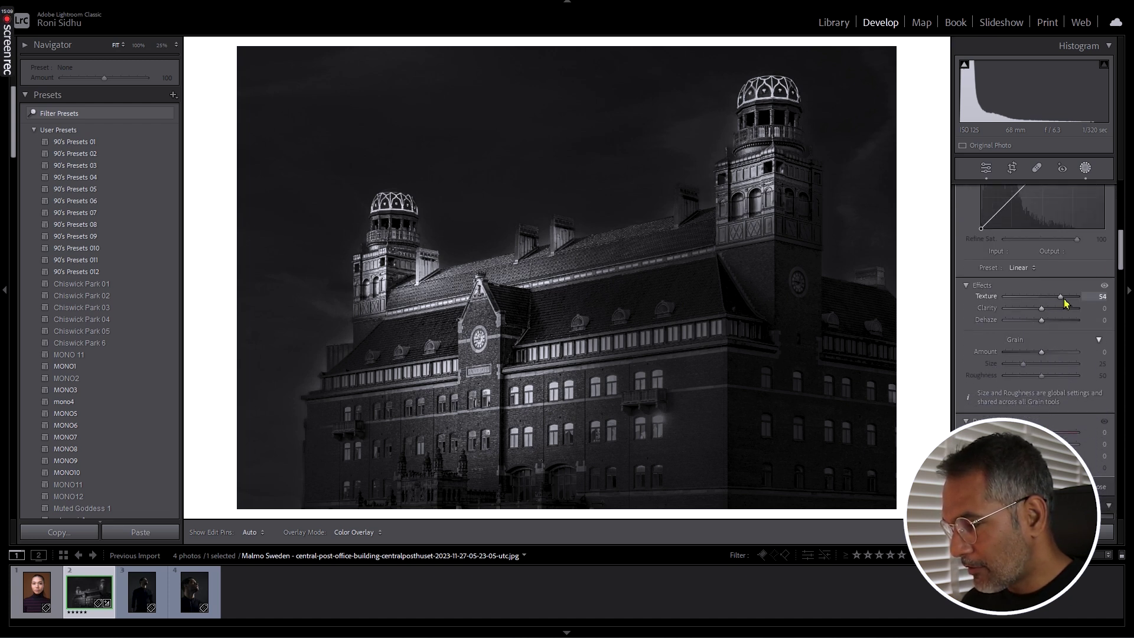
left_click_drag(1042, 307, 1055, 313)
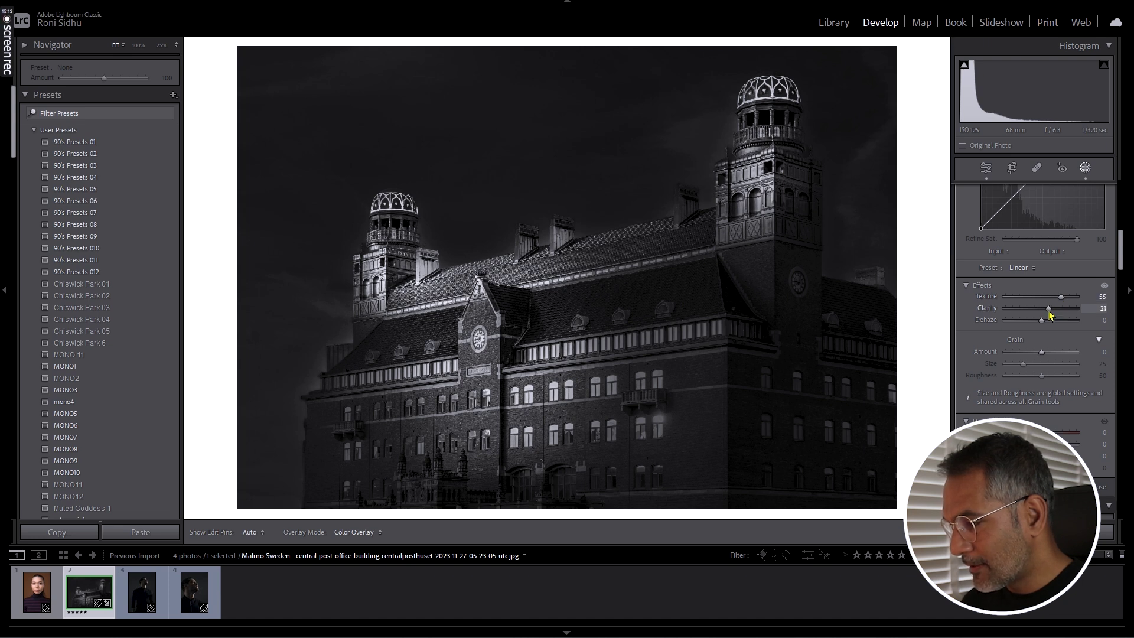
scroll(1121, 250, "up", 1)
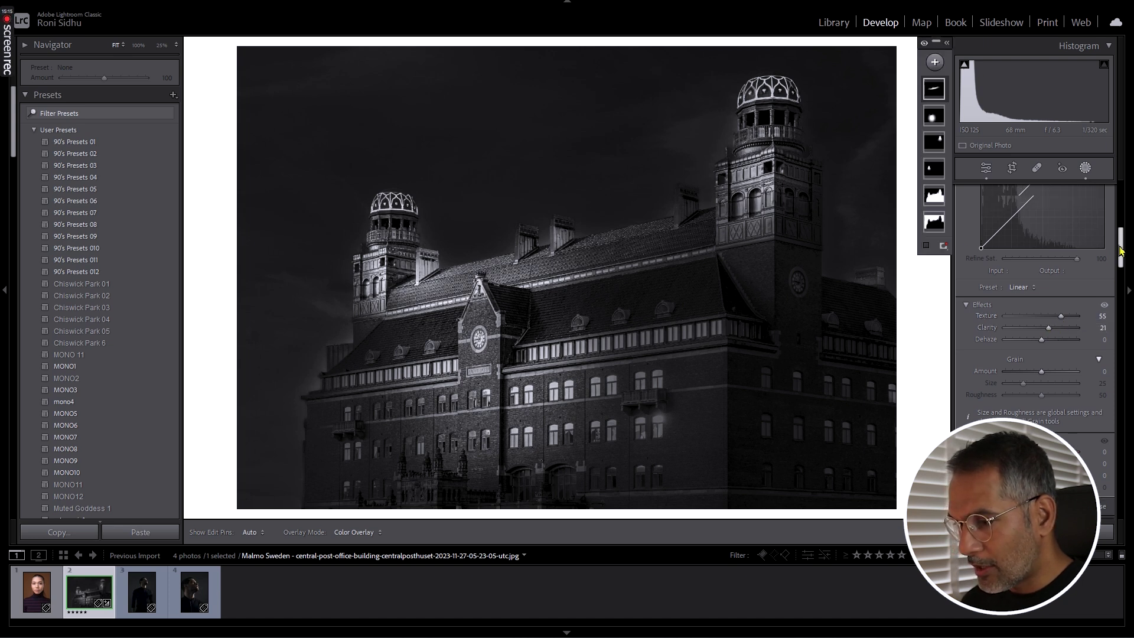
scroll(1121, 250, "up", 10)
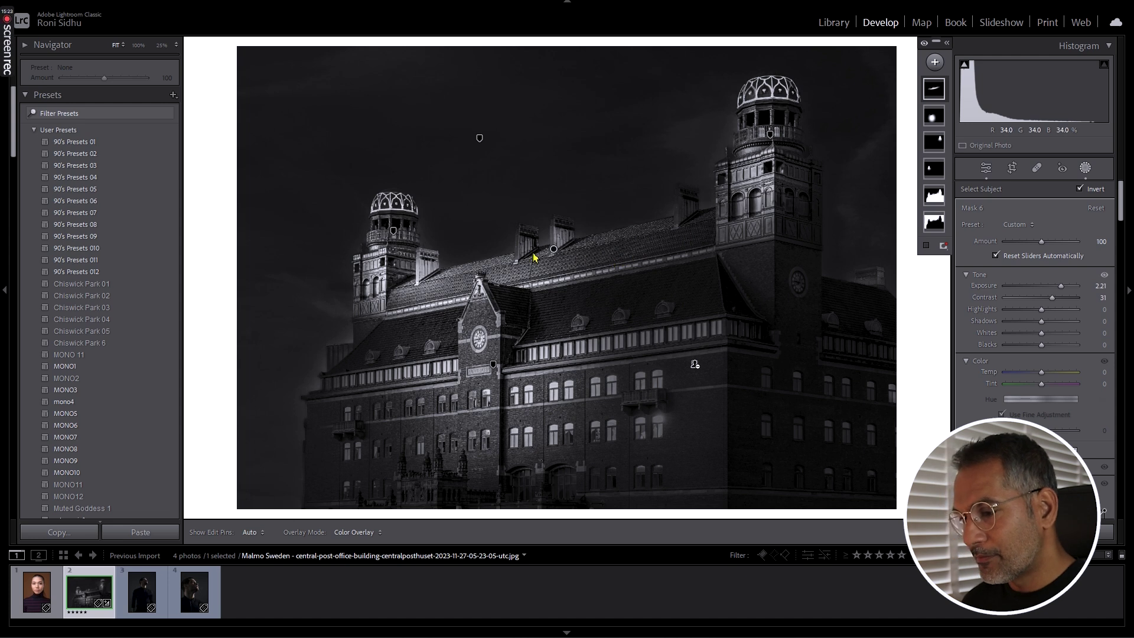
Shift the roof's radial gradient slightly along the roof towards the taller tower
mouse_move(555, 253)
key("apostrophe")
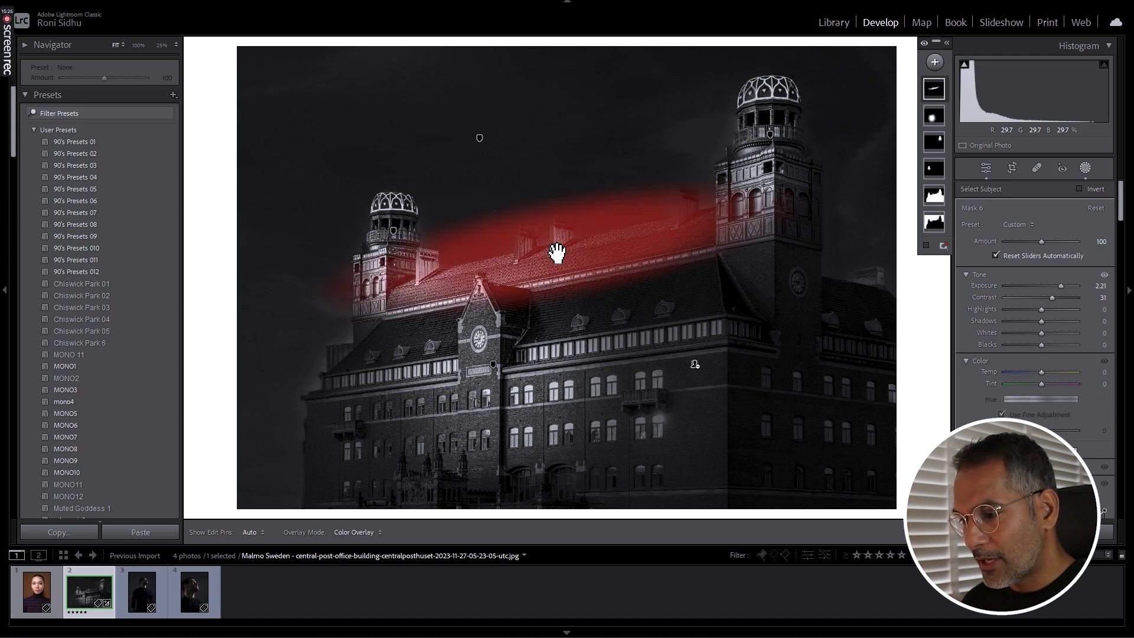
left_click(557, 252)
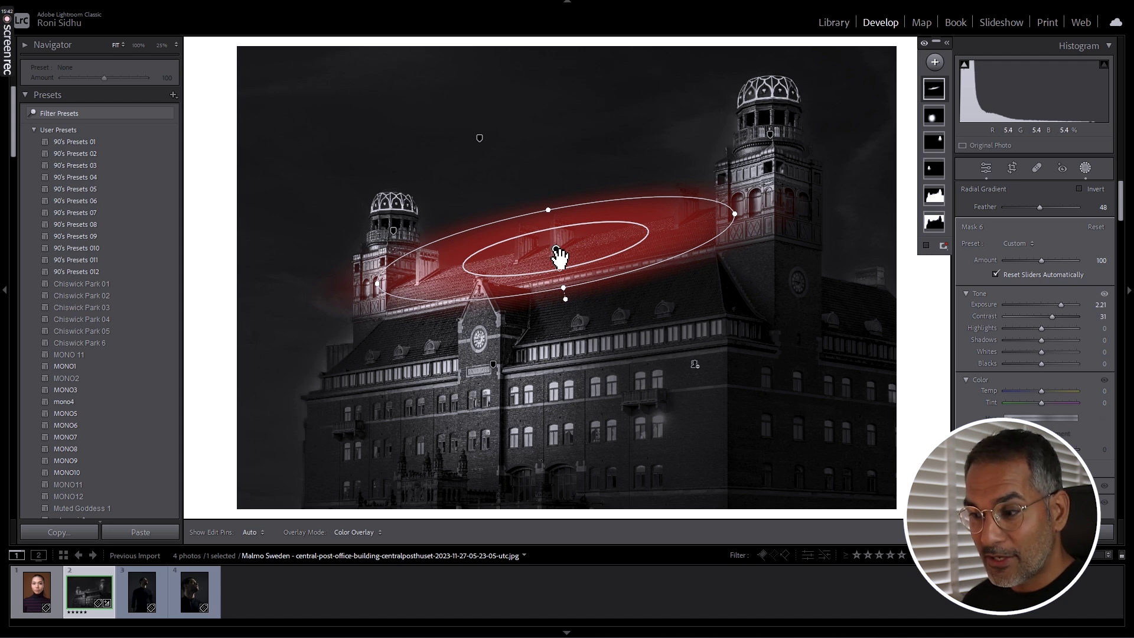
left_click_drag(557, 255, 597, 255)
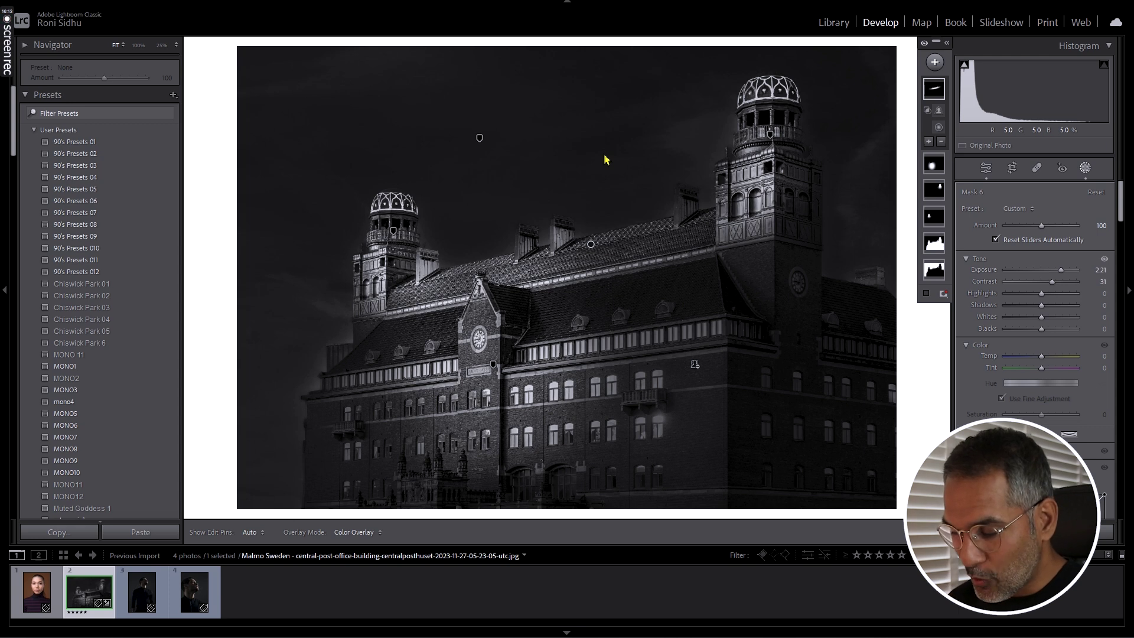
Compare the original and edited photo side by side, and examine the edit in full screen
key("y")
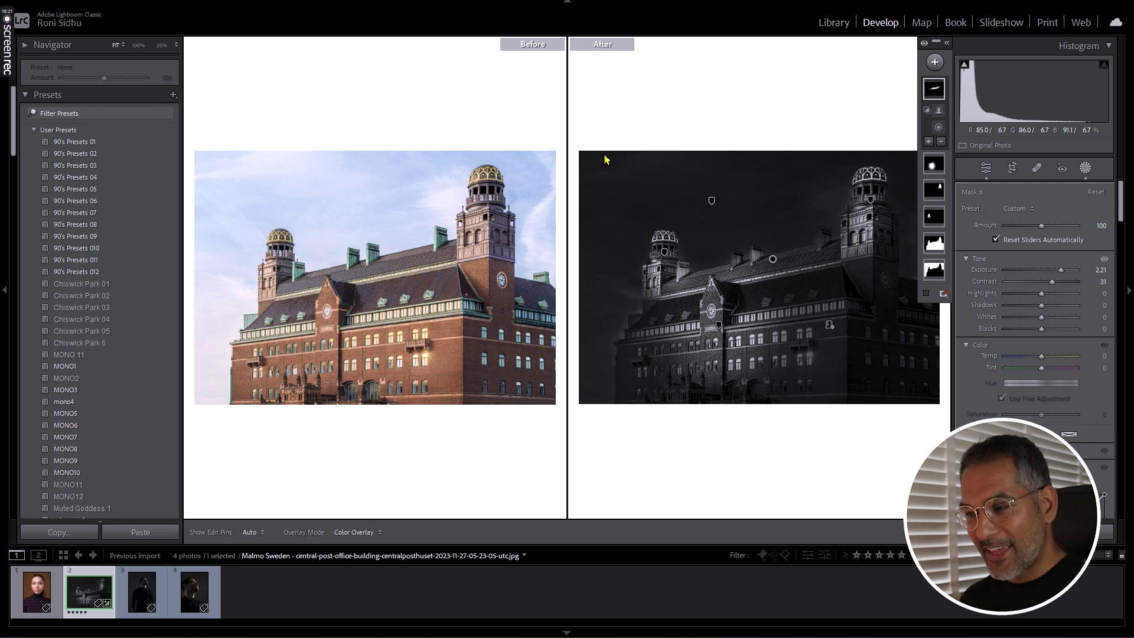
key("h")
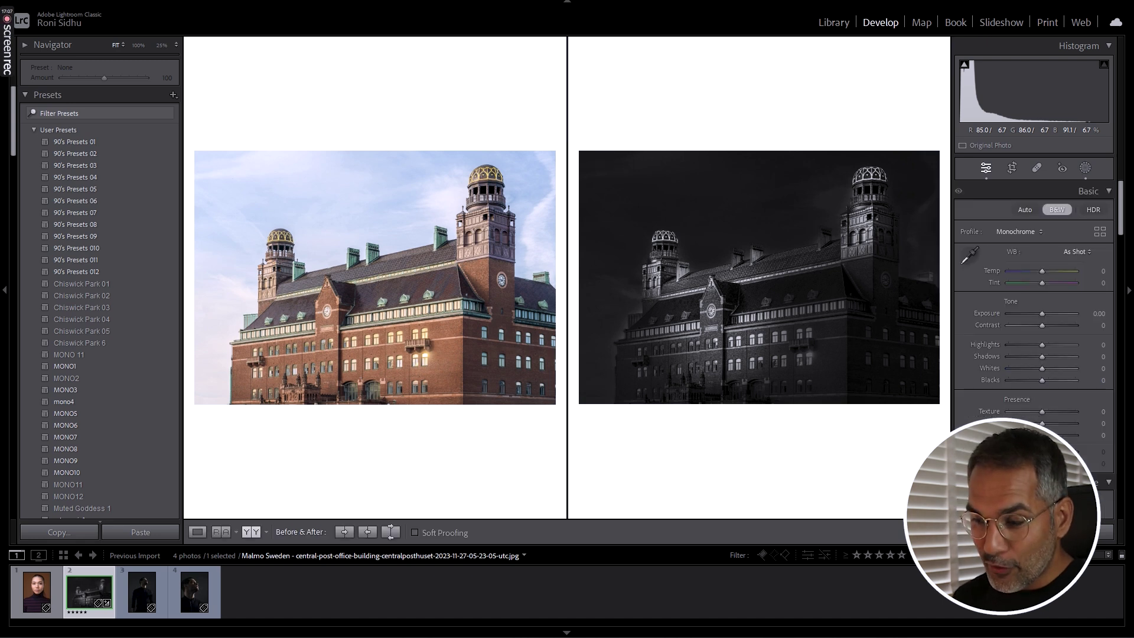
key("f")
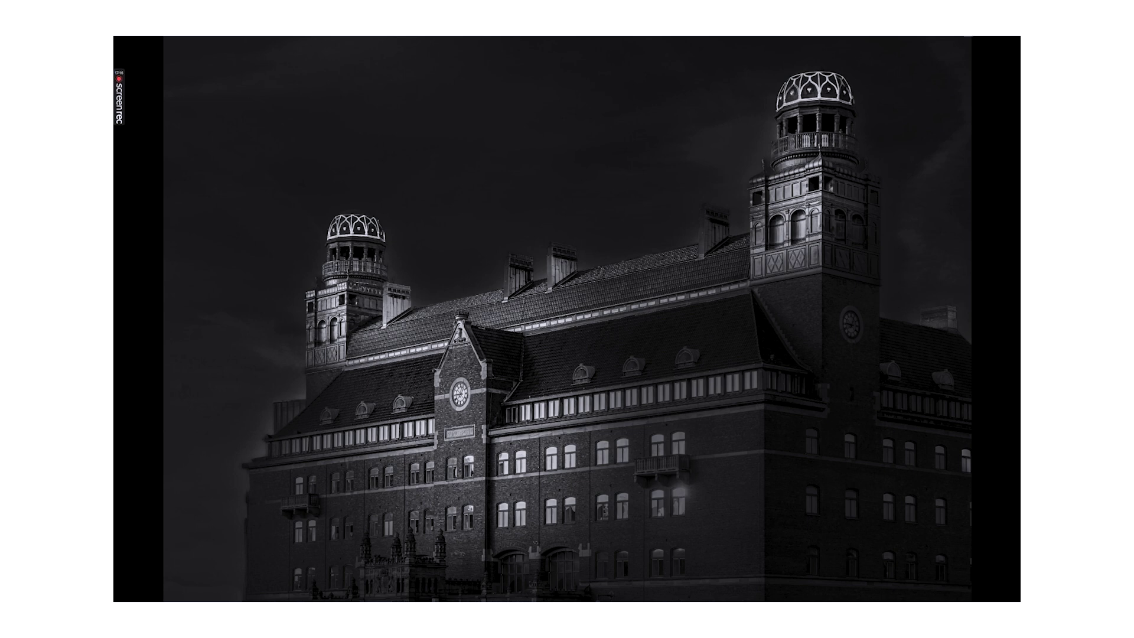
key("f")
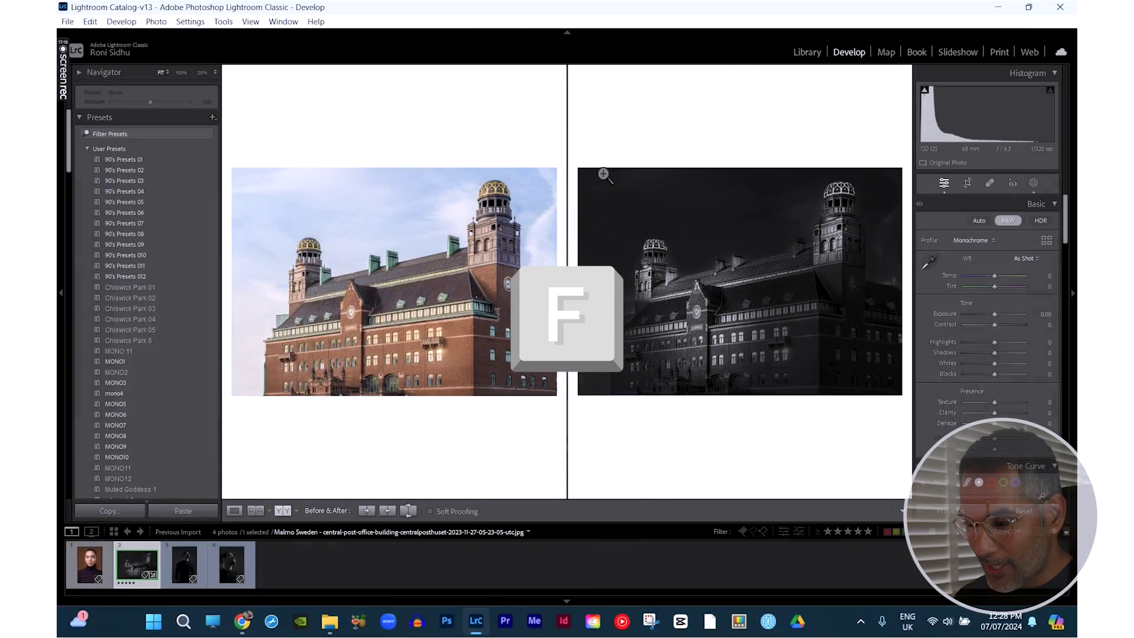
key("y")
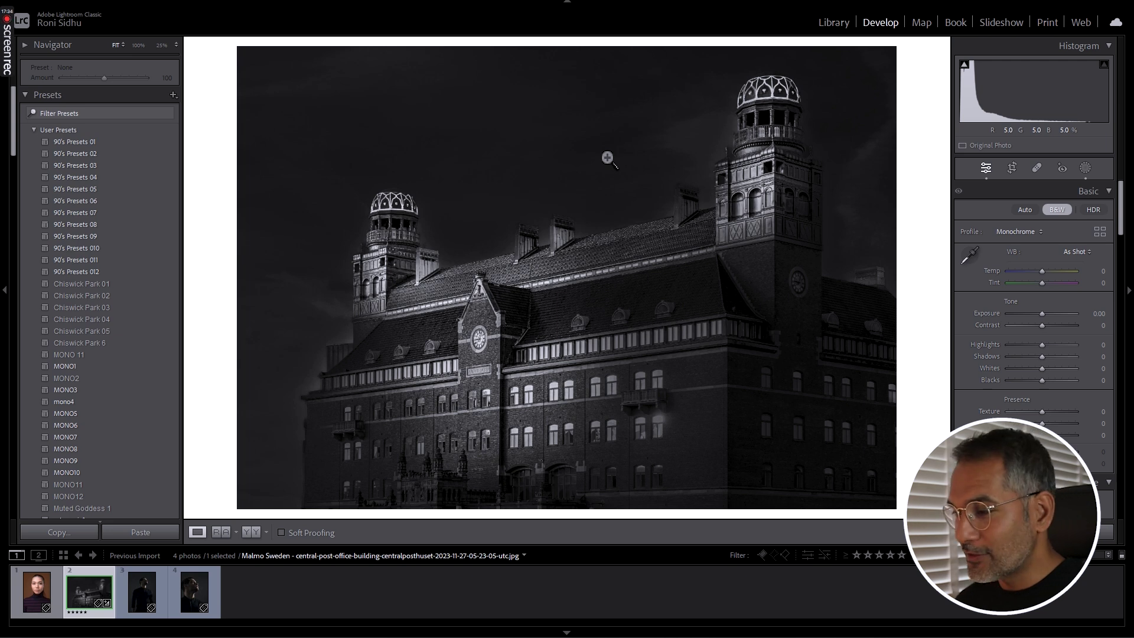
Add a new radial gradient mask at the photo's upper-left sky corner, stretch it taller and tilt it diagonally
left_click(1087, 170)
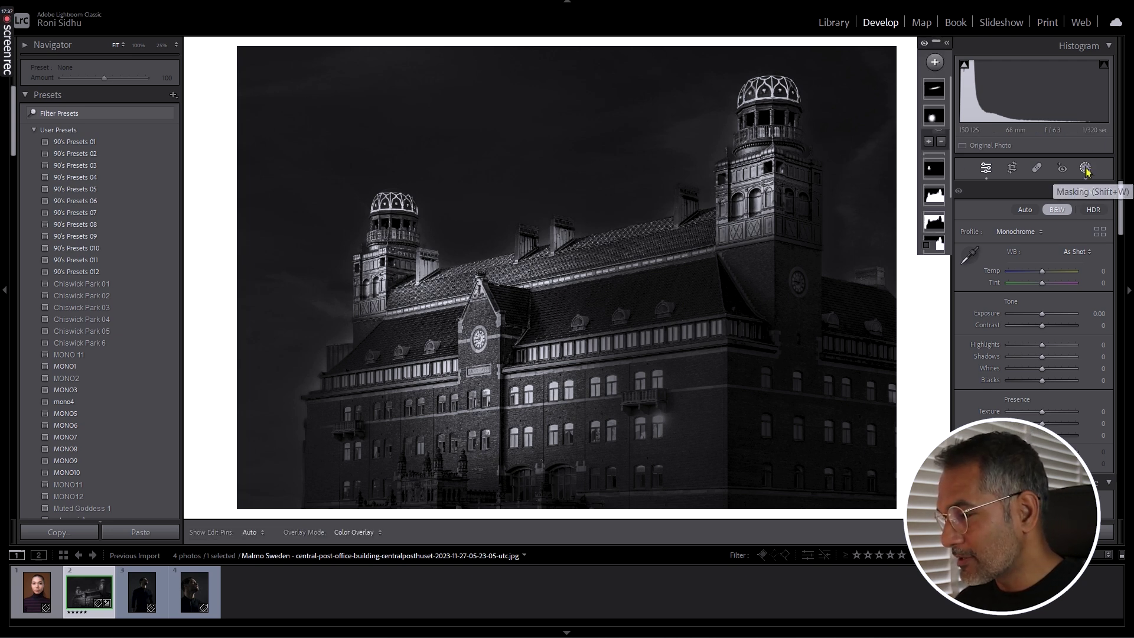
left_click(933, 62)
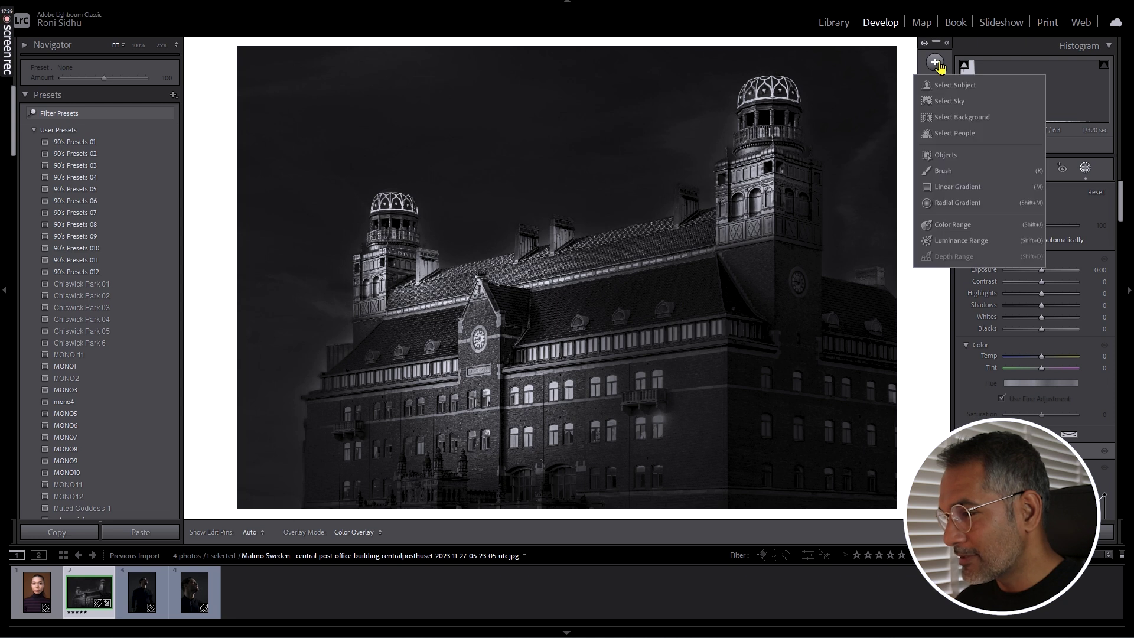
left_click(974, 188)
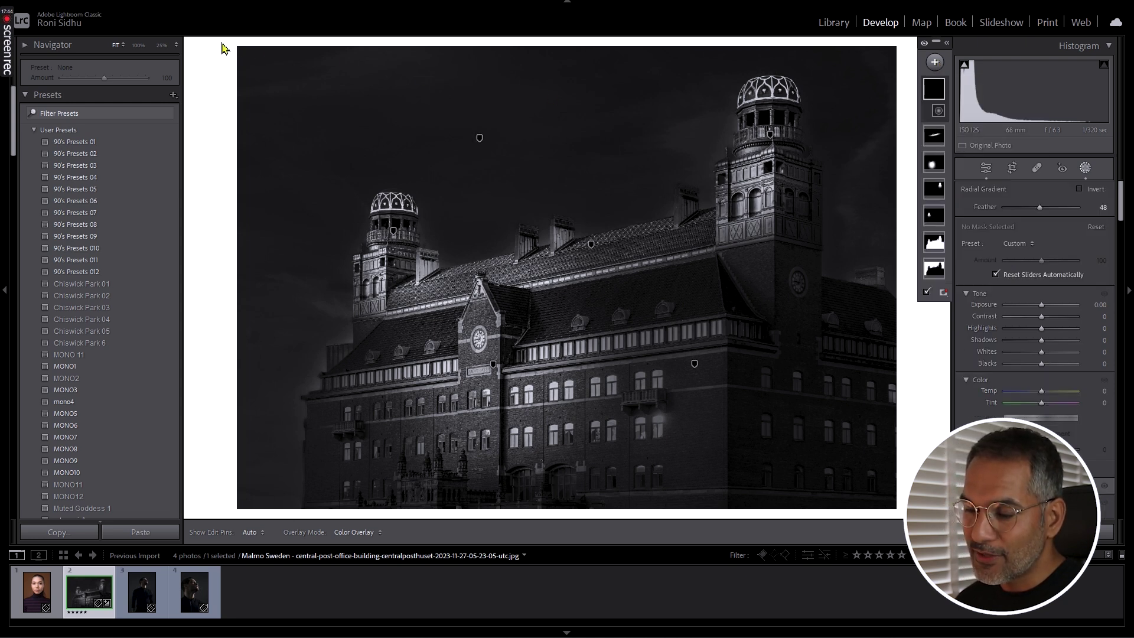
left_click_drag(229, 49, 423, 246)
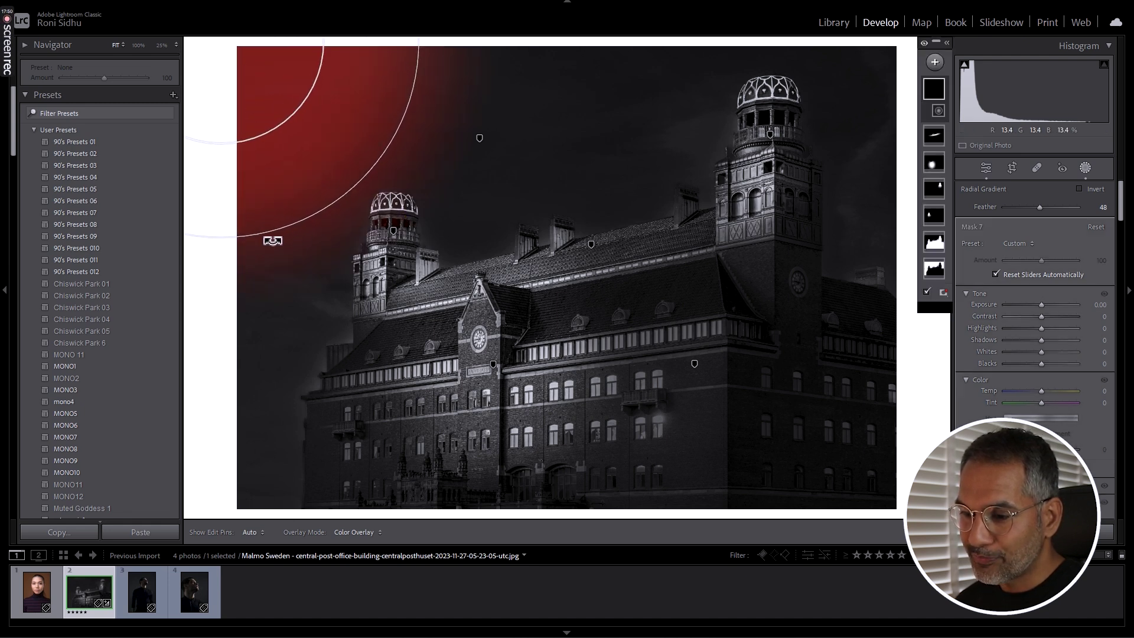
left_click_drag(245, 239, 245, 358)
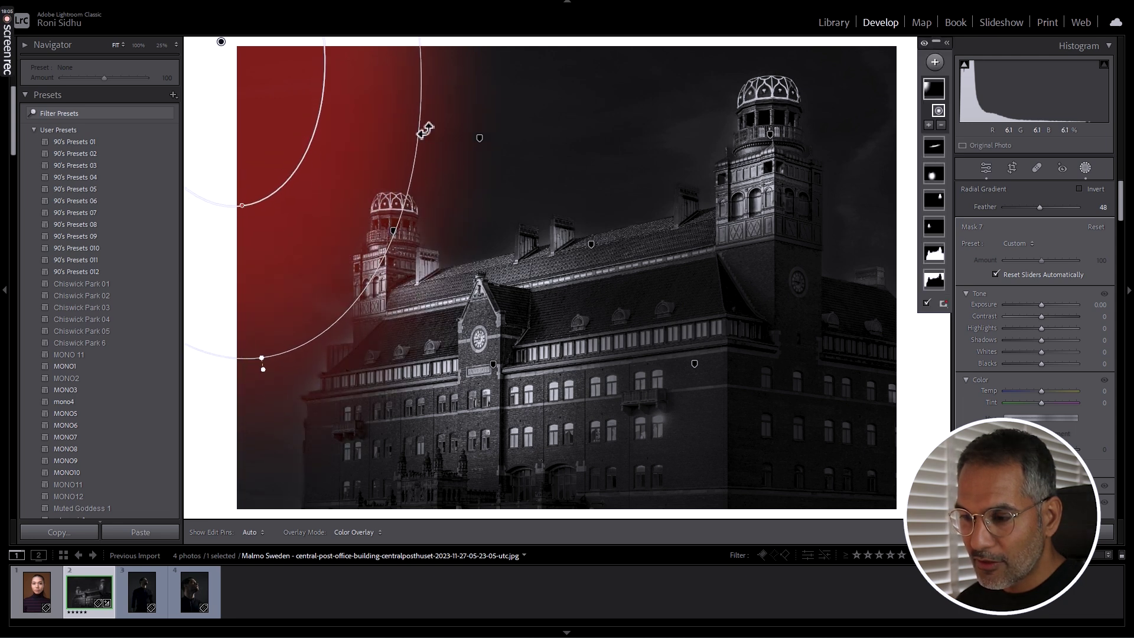
left_click_drag(274, 371, 521, 263)
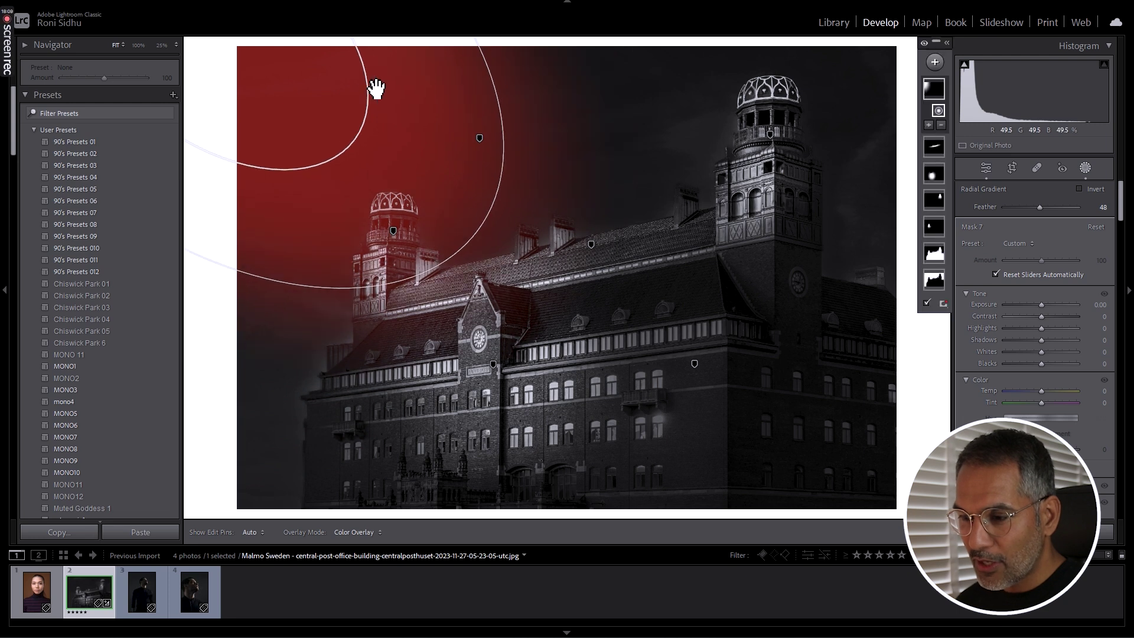
Narrow and shorten the tilted radial gradient and place it over the sky in the photo's upper-left corner
left_click_drag(256, 63, 524, 260)
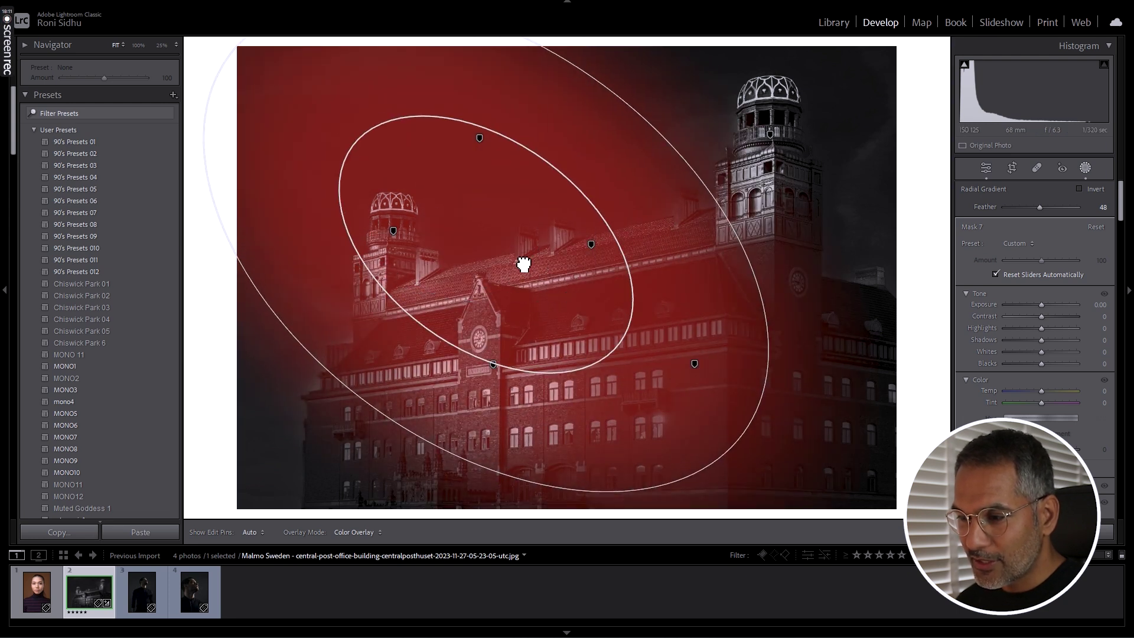
left_click_drag(605, 79, 563, 133)
left_click_drag(743, 426, 721, 416)
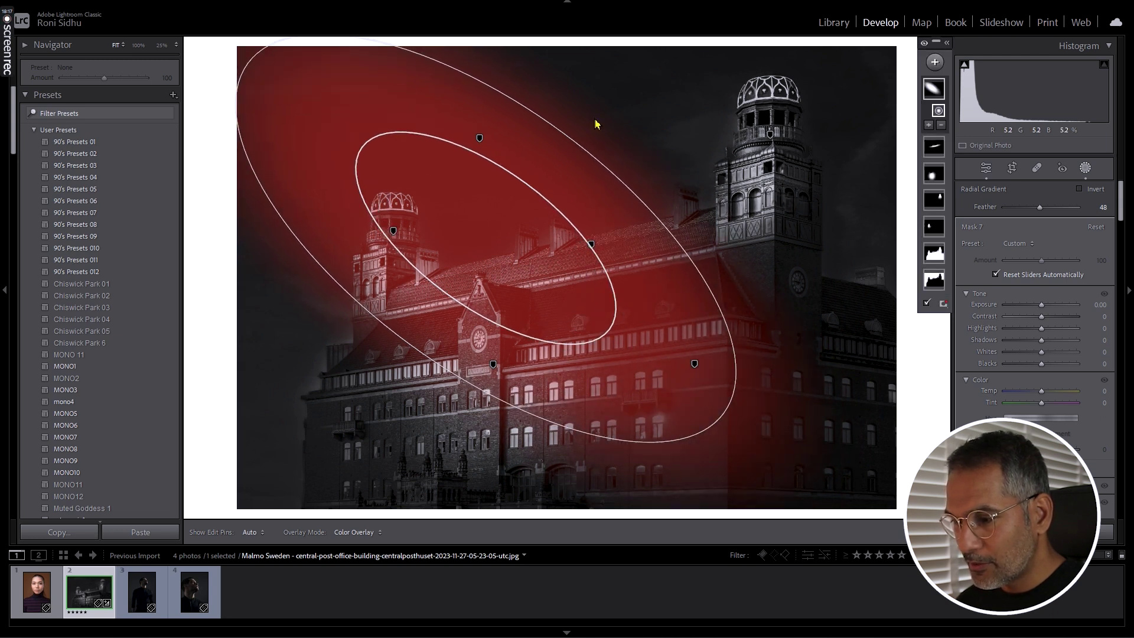
left_click_drag(563, 133, 552, 147)
left_click_drag(724, 416, 692, 389)
left_click_drag(500, 249, 278, 84)
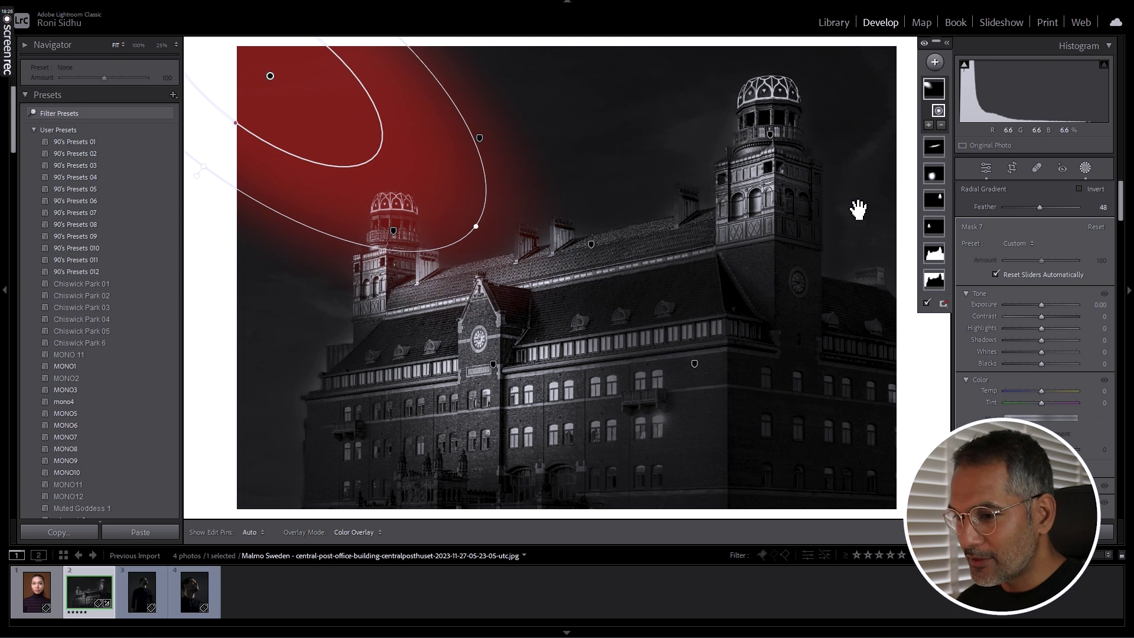
Intersect the corner gradient mask with Select Sky and set its exposure to 2.74
right_click(942, 97)
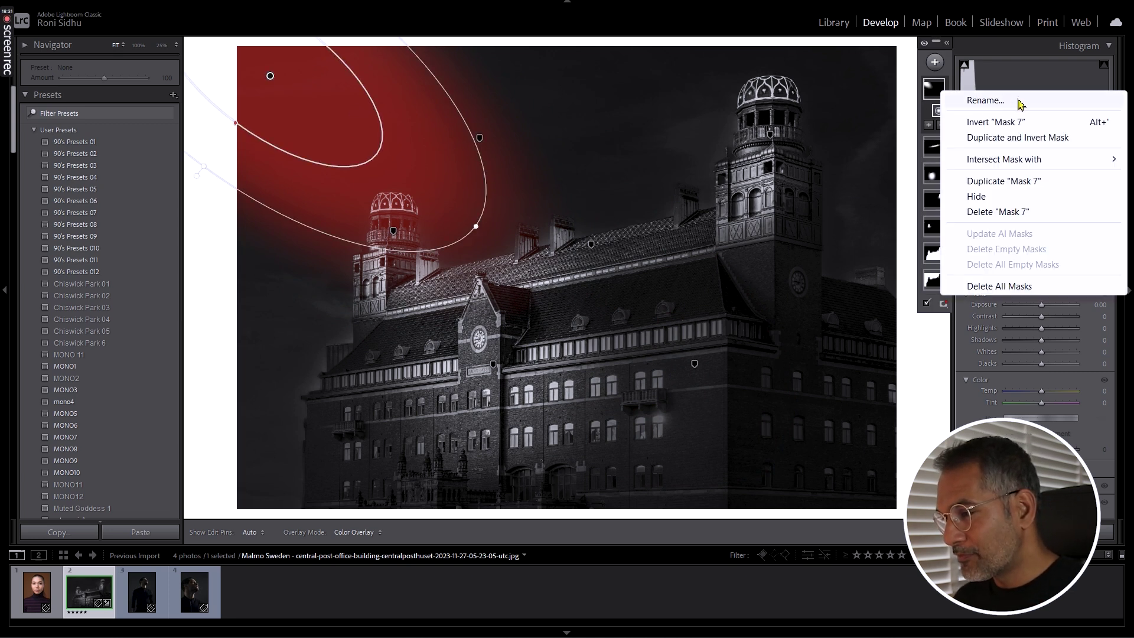
mouse_move(1042, 160)
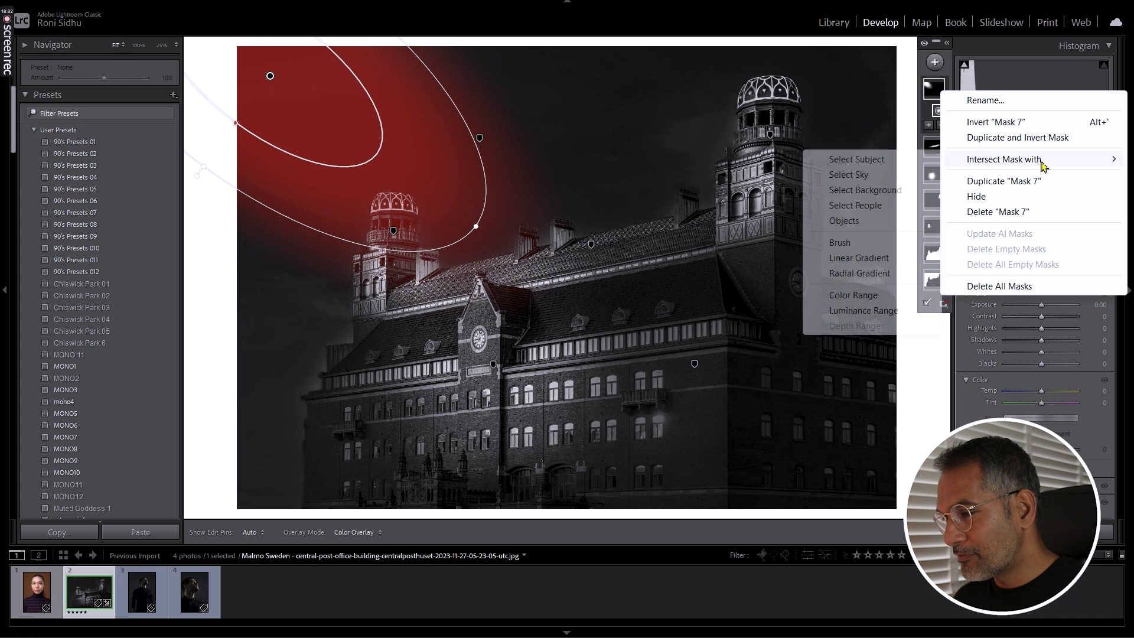
left_click(882, 177)
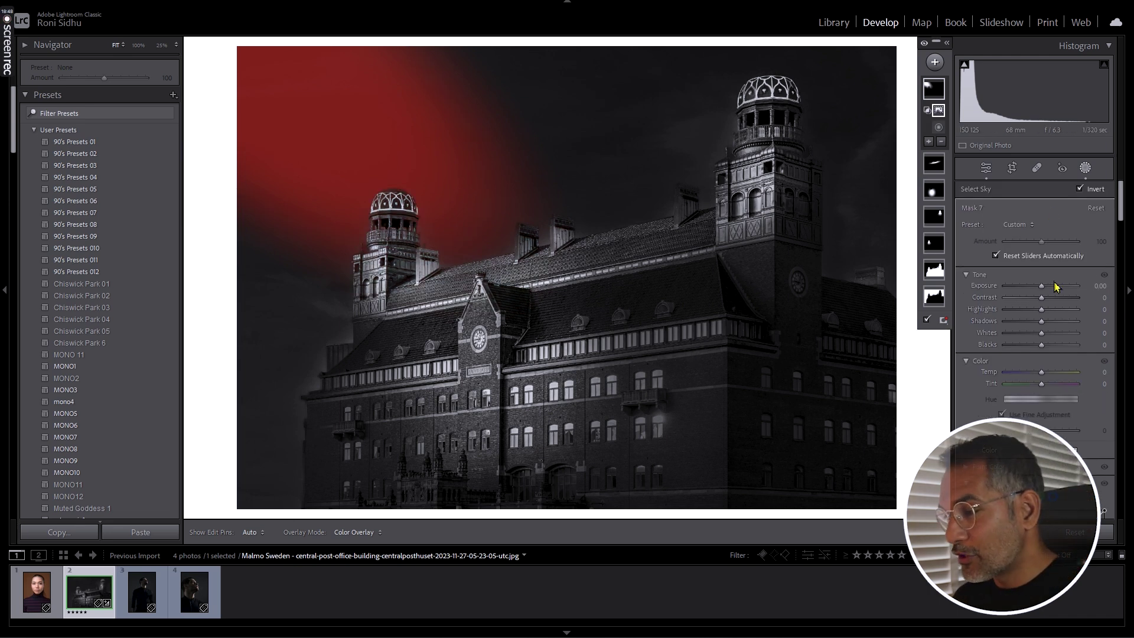
left_click_drag(1044, 287, 1069, 292)
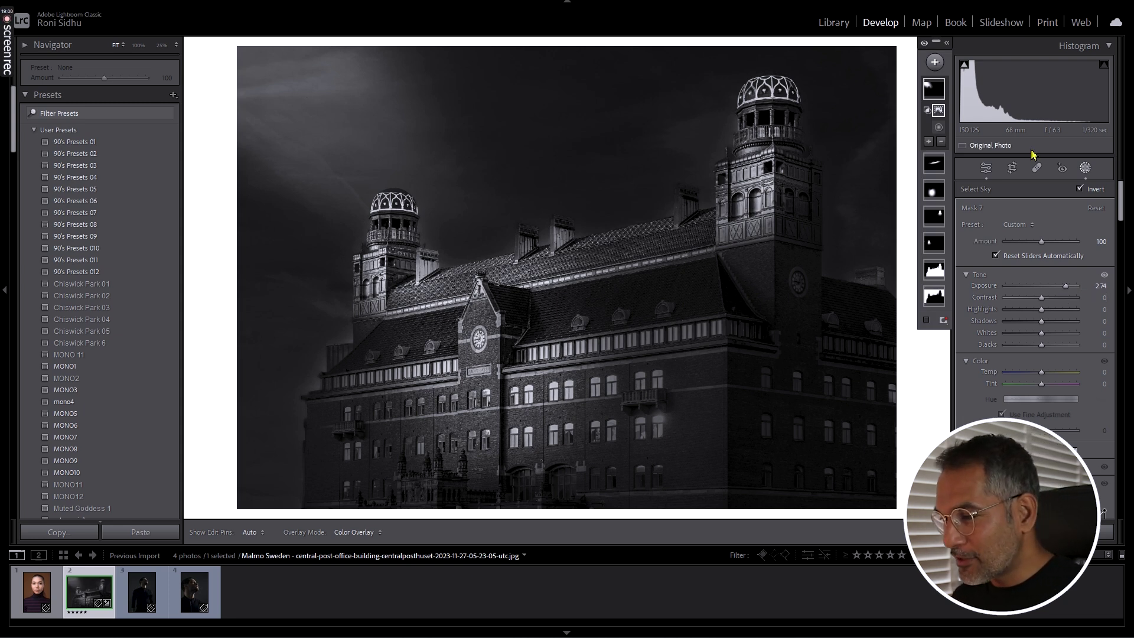
Set the whole photo's exposure to +0.53, contrast to +12, texture to +19 and clarity to +14, and preview it full screen
left_click(992, 172)
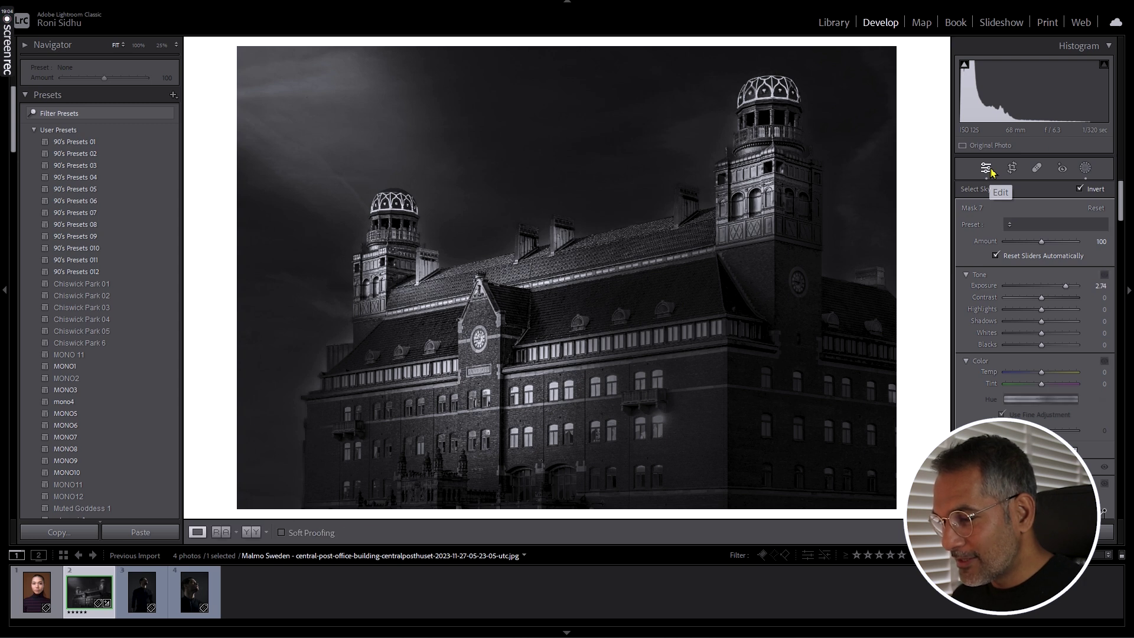
left_click(987, 169)
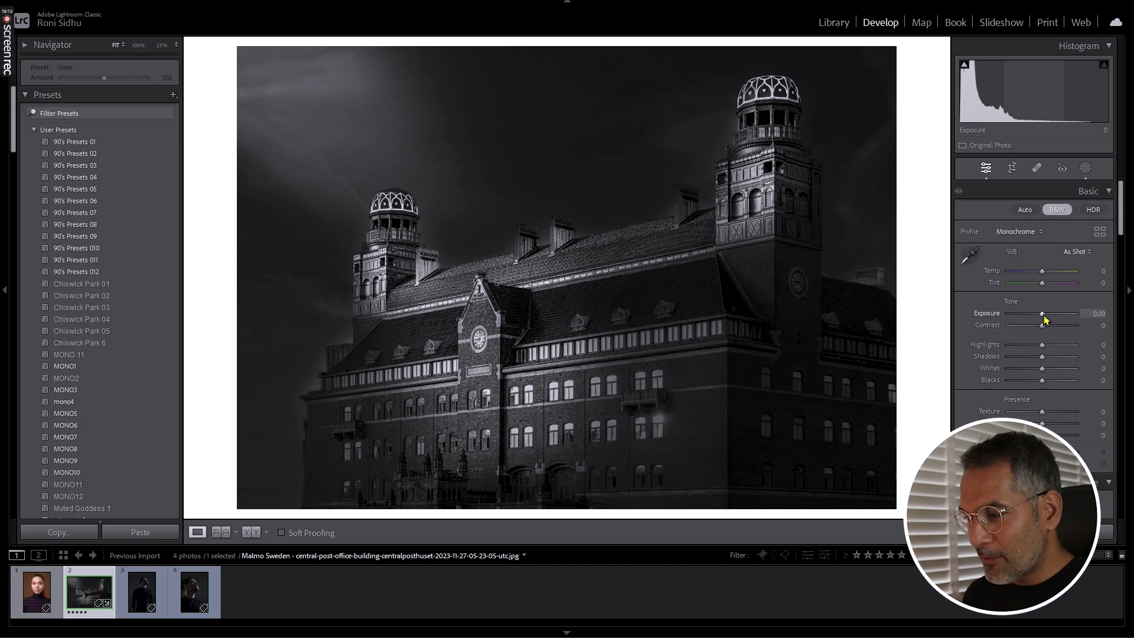
left_click_drag(1045, 320, 1048, 320)
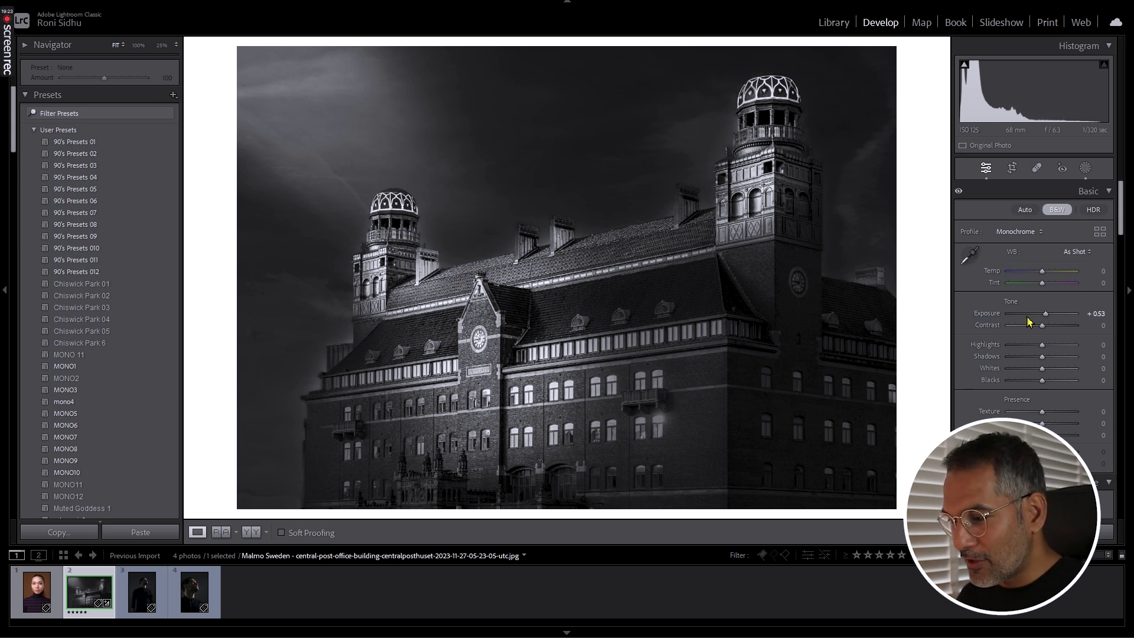
left_click_drag(1043, 331, 1045, 334)
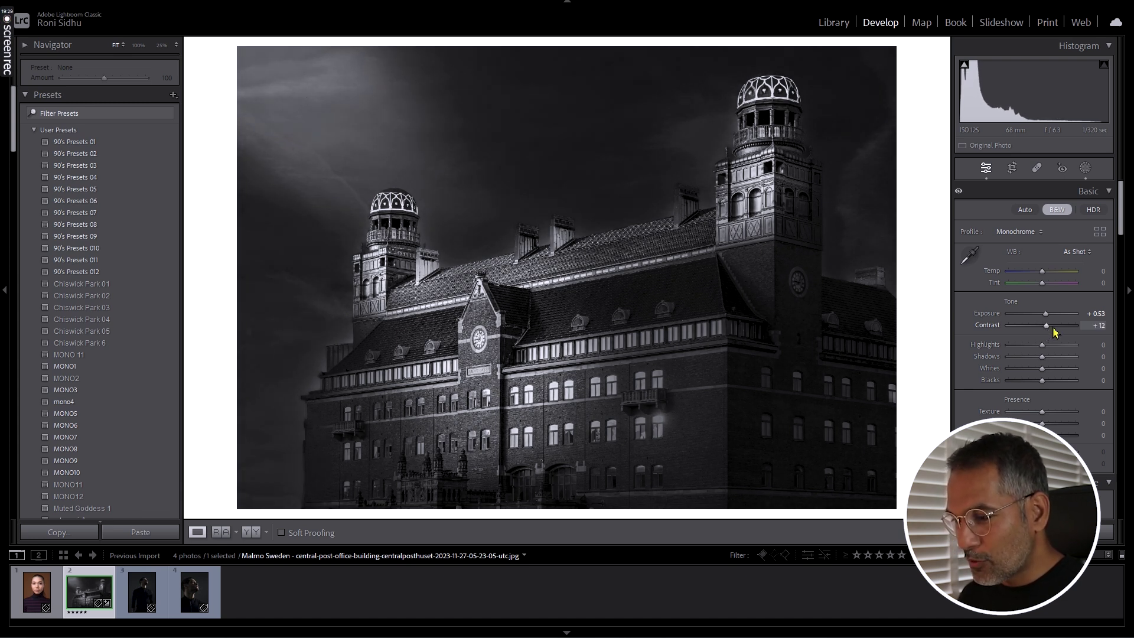
left_click_drag(1043, 423, 1055, 420)
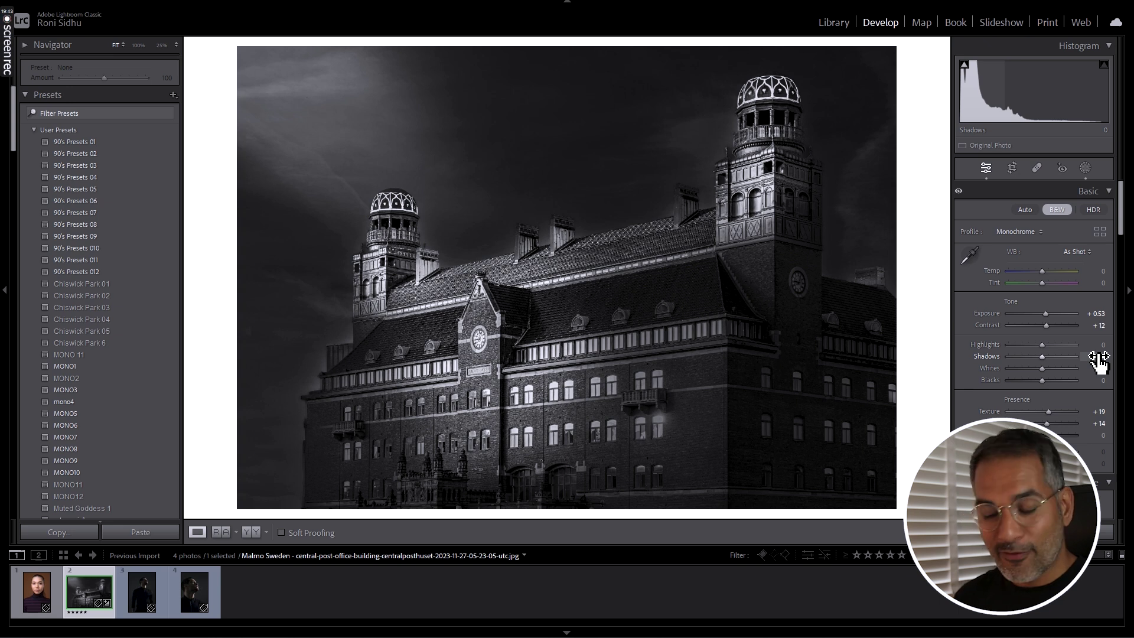
key("f")
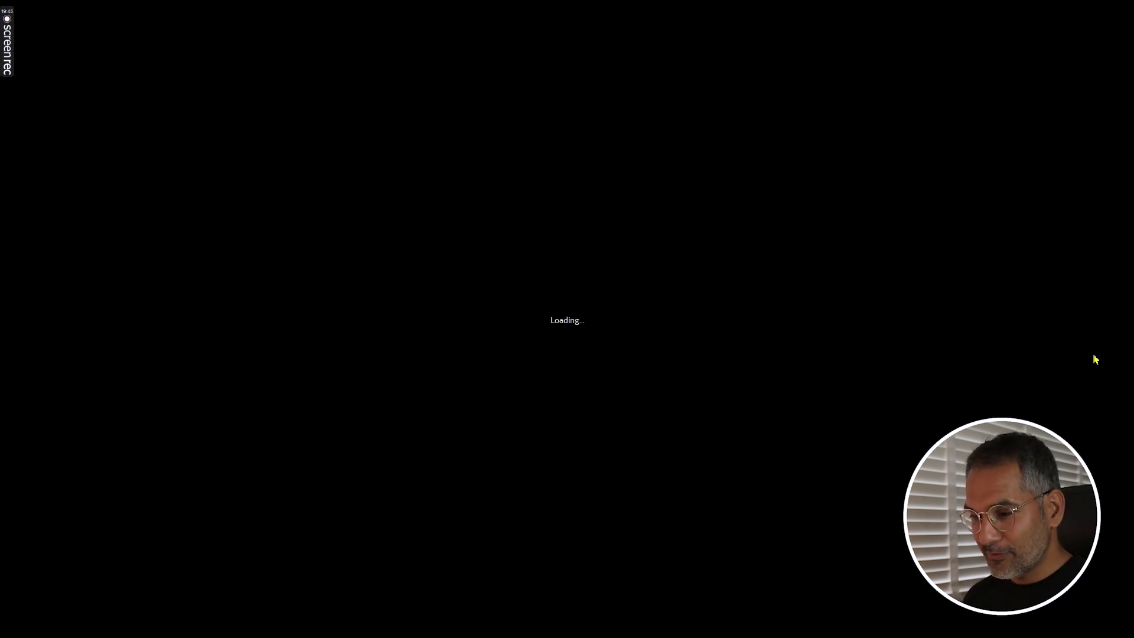